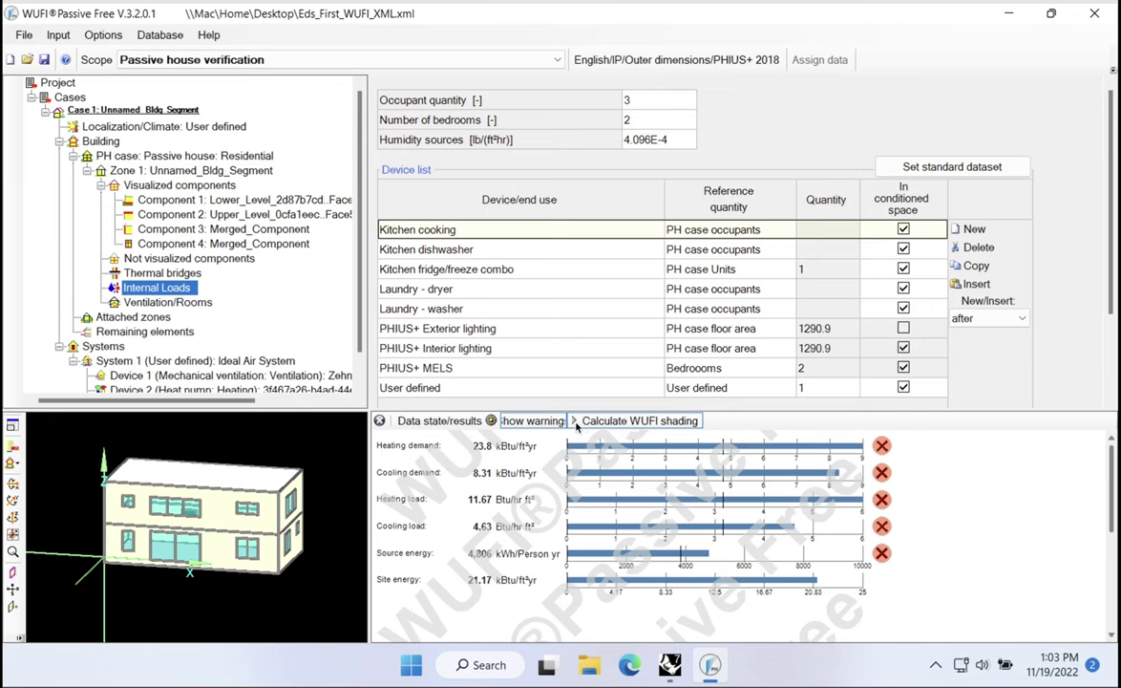
Inspect the cooling heat pump Eds_AC_System and the heating heat pump's COP, then return to the Ideal Air System device table
scroll(336, 272, "down", 1)
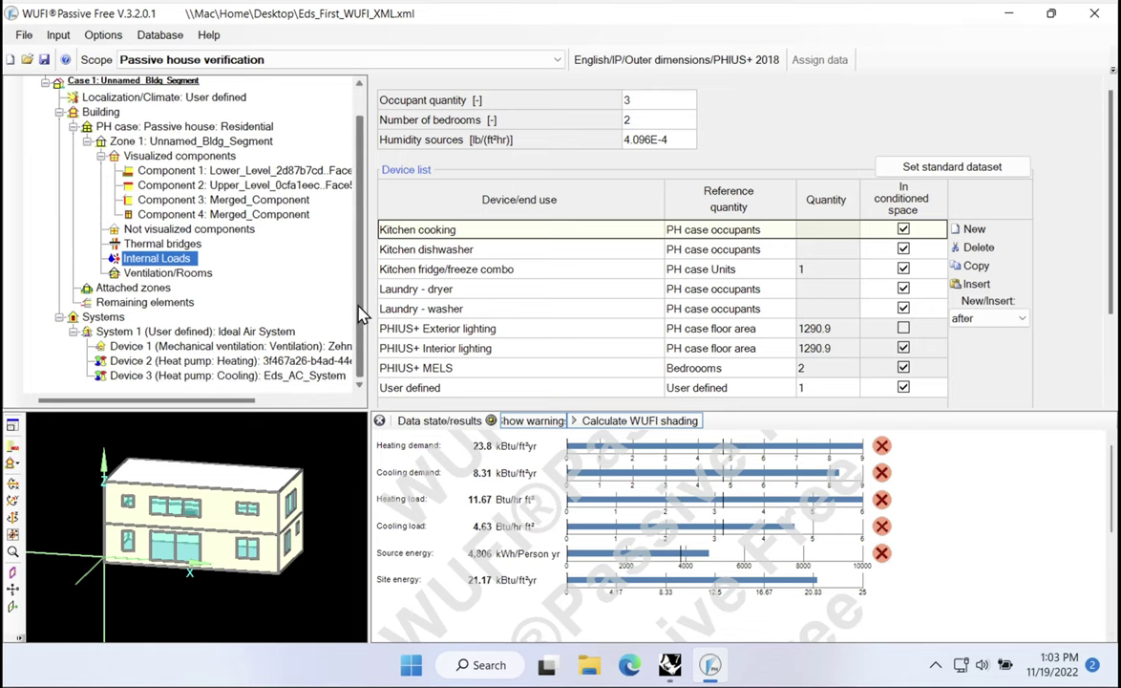
left_click(159, 333)
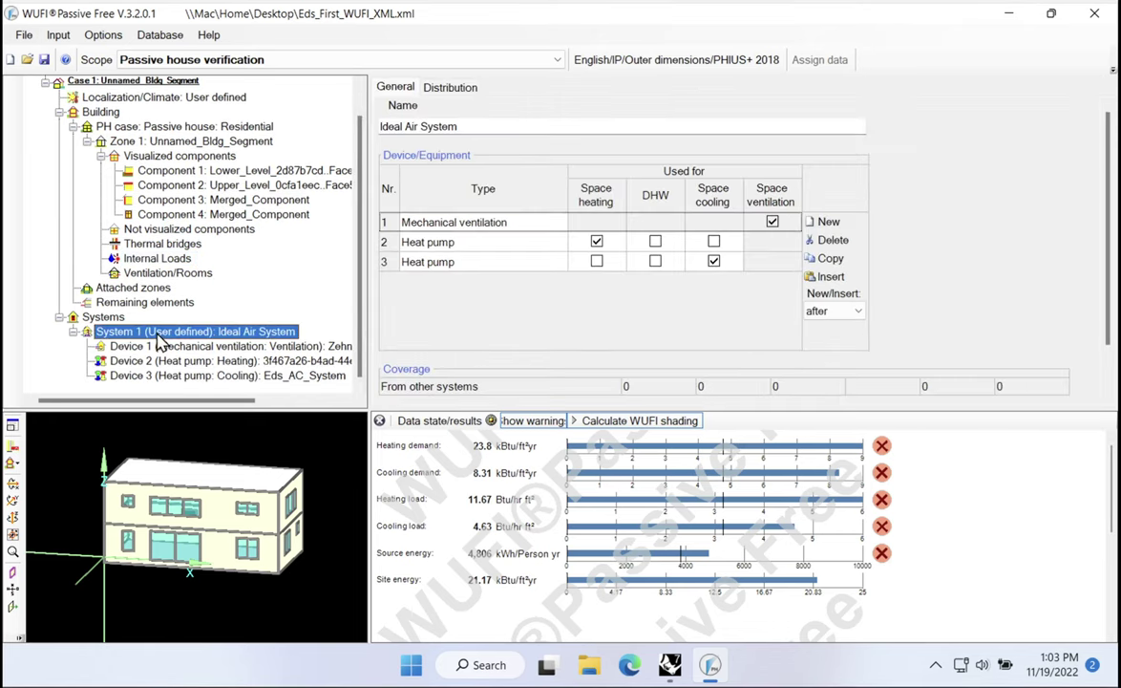
left_click(214, 376)
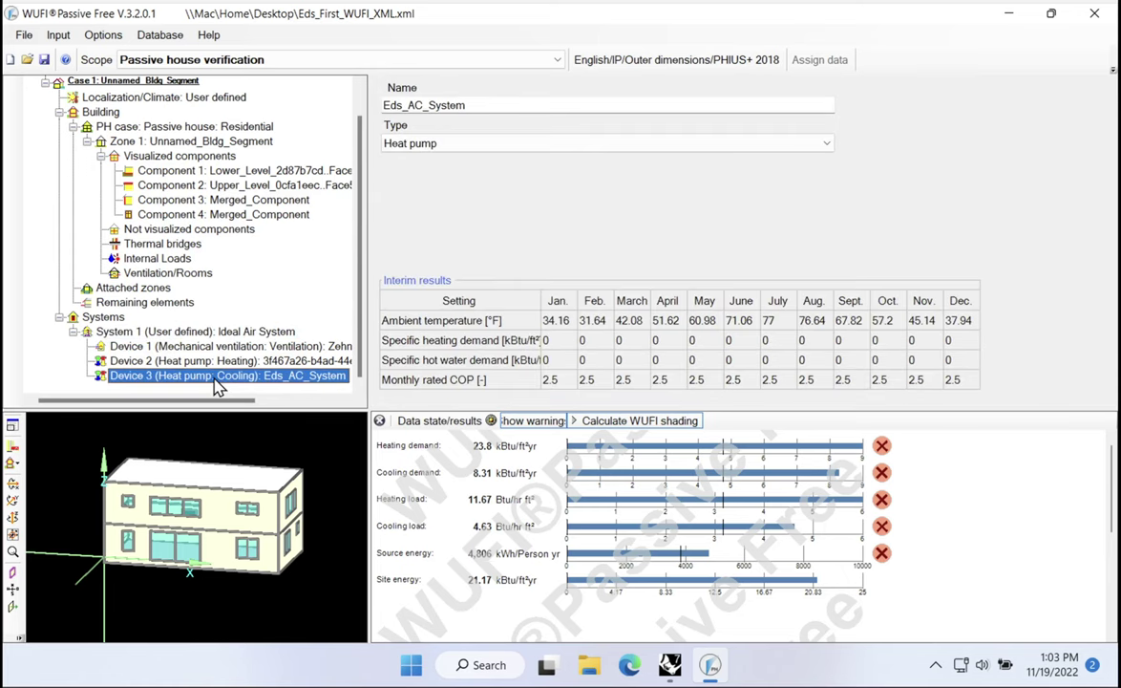
left_click(208, 361)
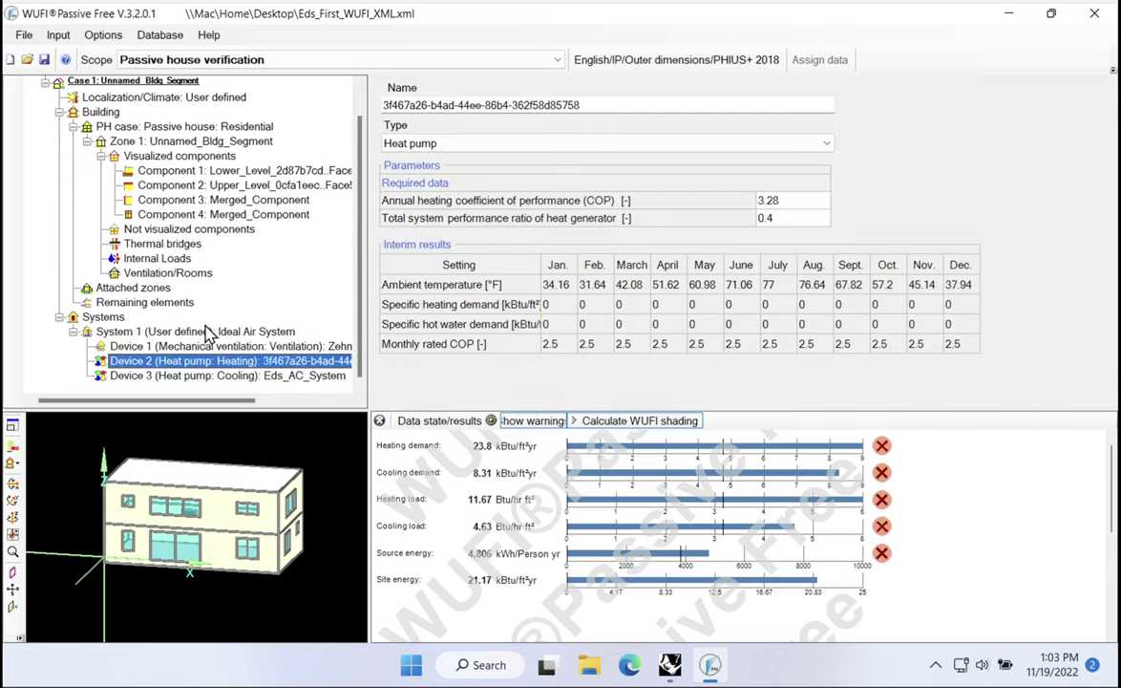
left_click(208, 333)
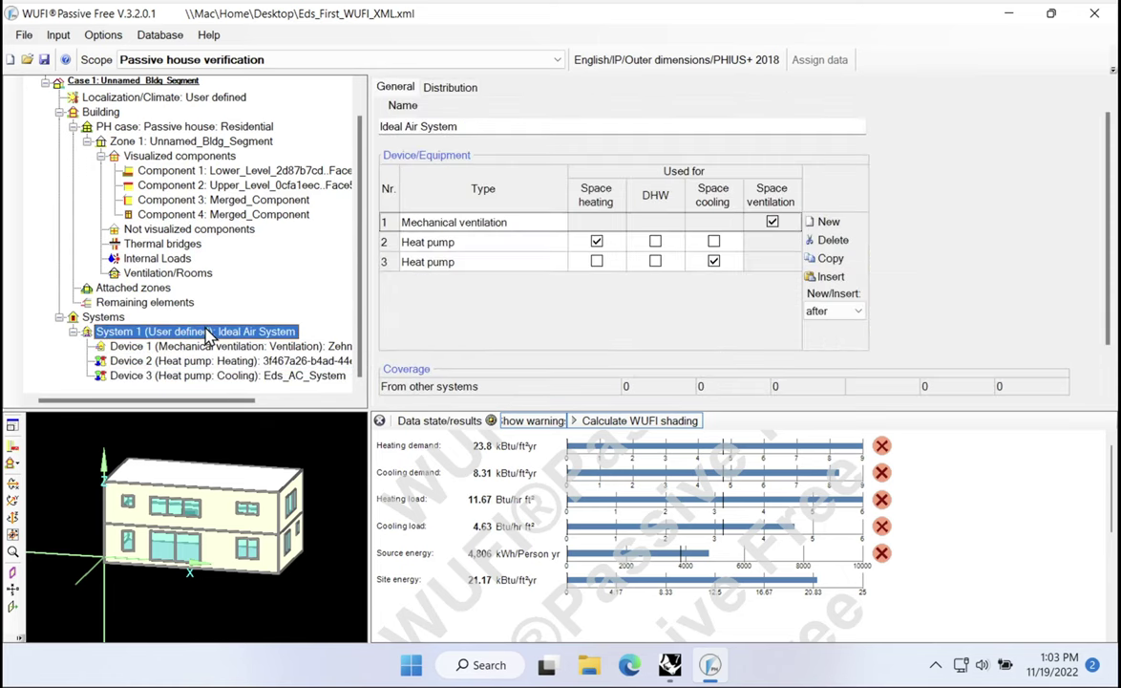
Add device row 2, tick DHW, and set its type to Electric resistance space heat / DHW
left_click(816, 227)
left_click(562, 244)
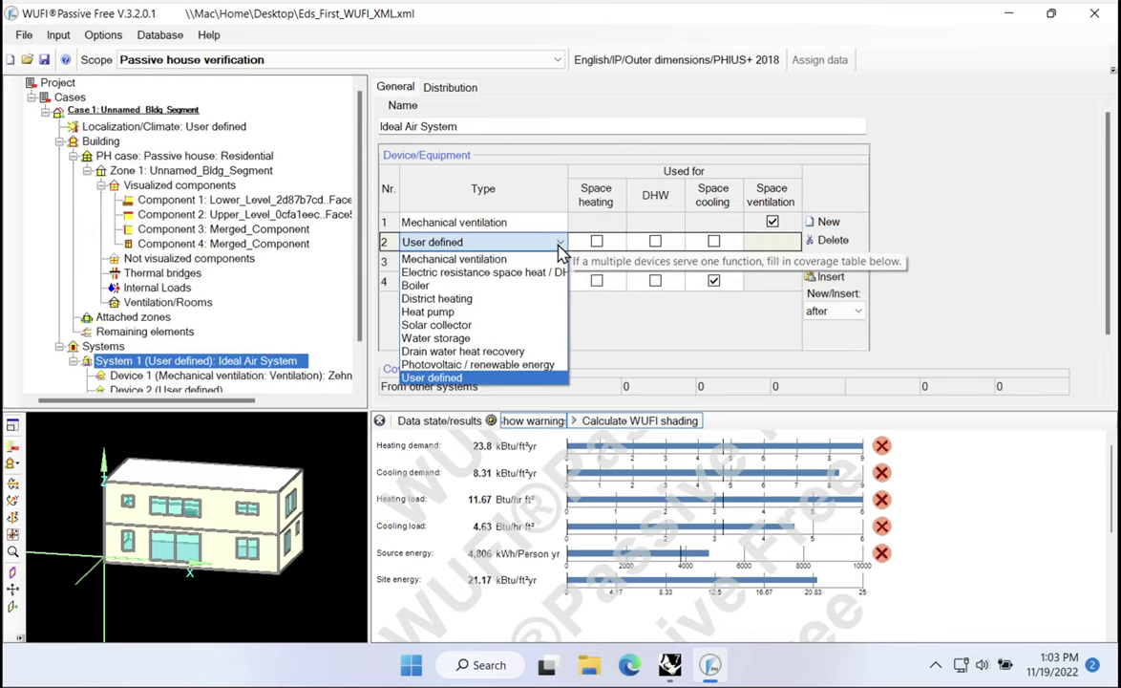
left_click(655, 240)
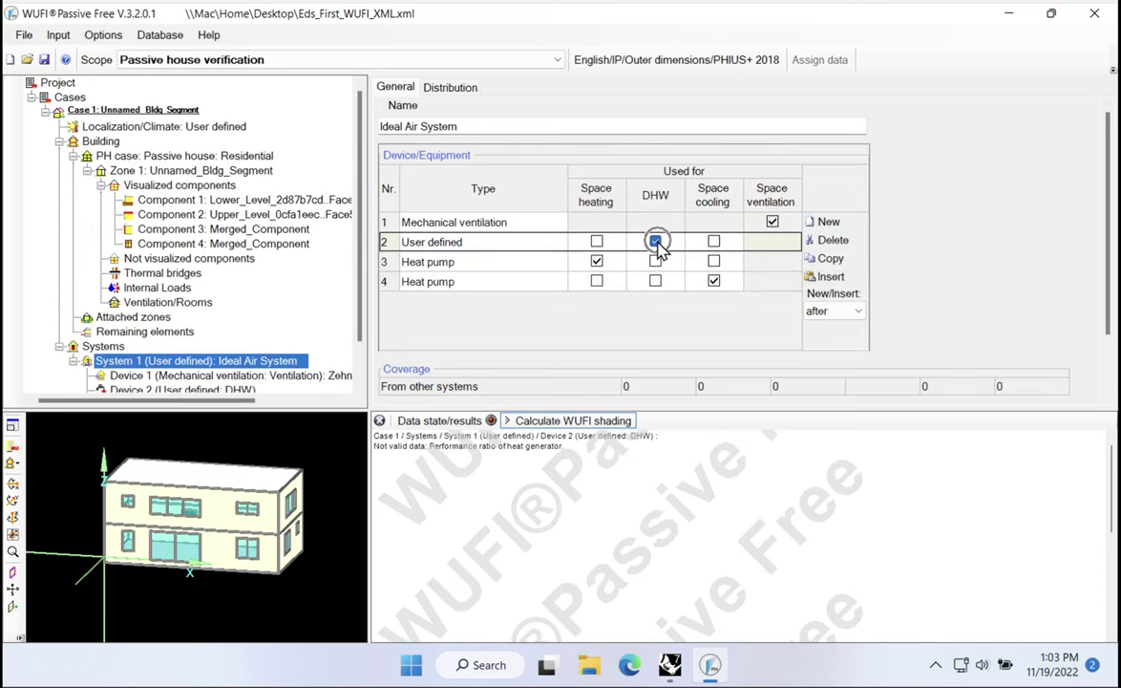
left_click(562, 243)
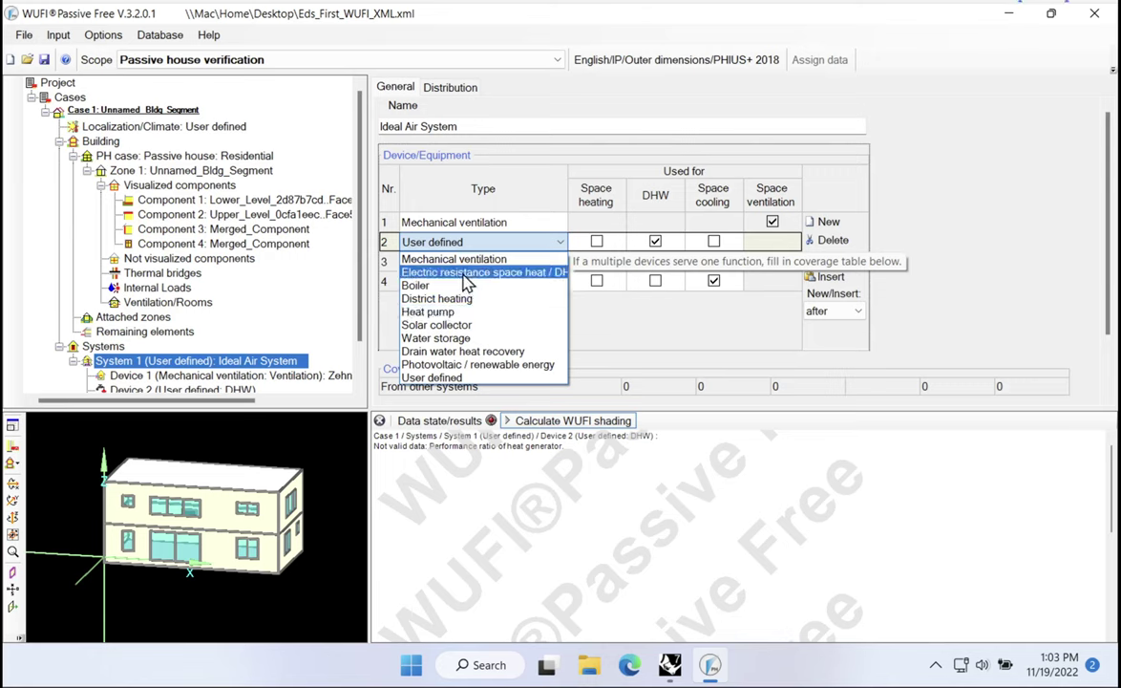
left_click(467, 274)
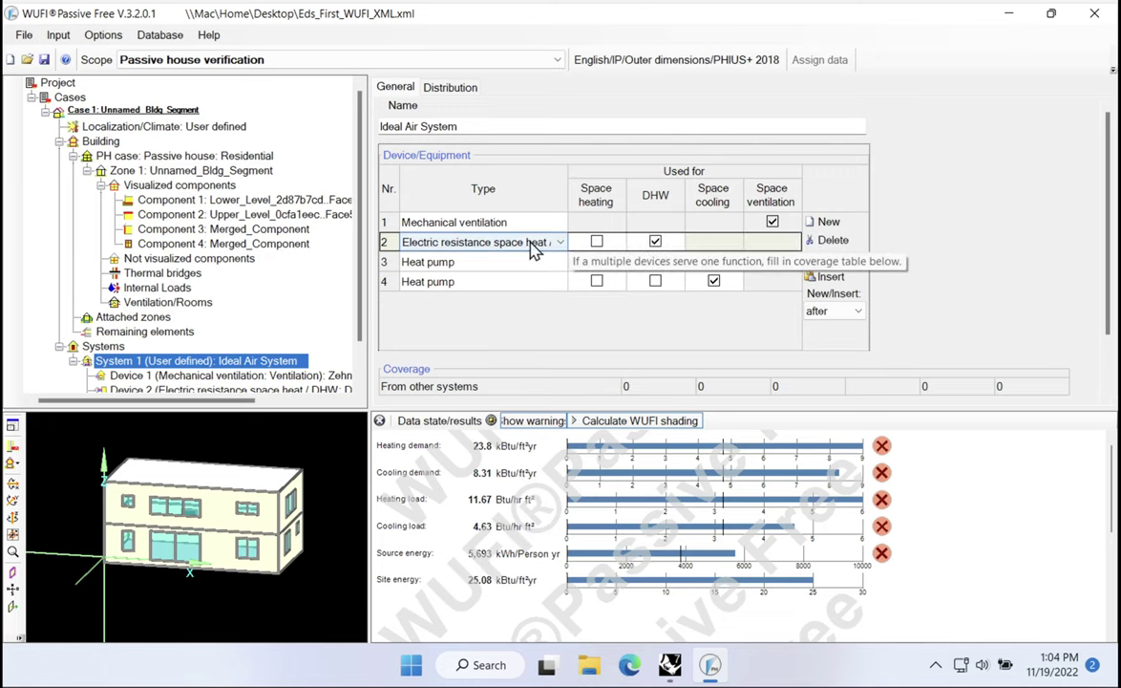
Add device row 3, tick DHW, and set its type to Water storage
left_click(821, 223)
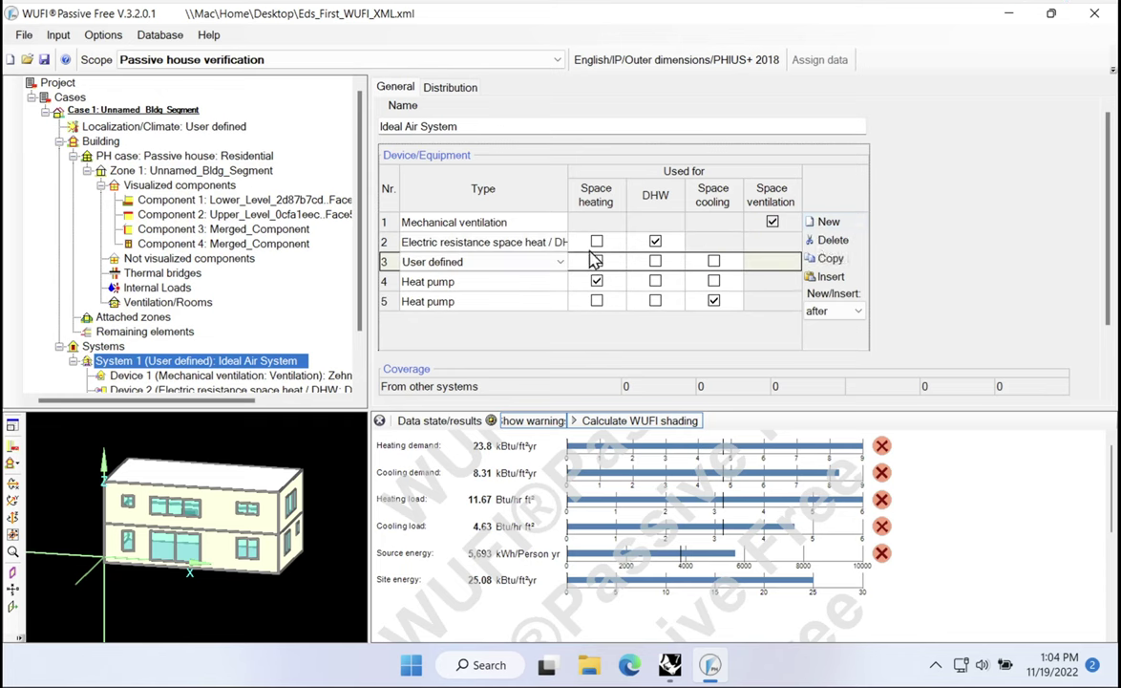
left_click(655, 263)
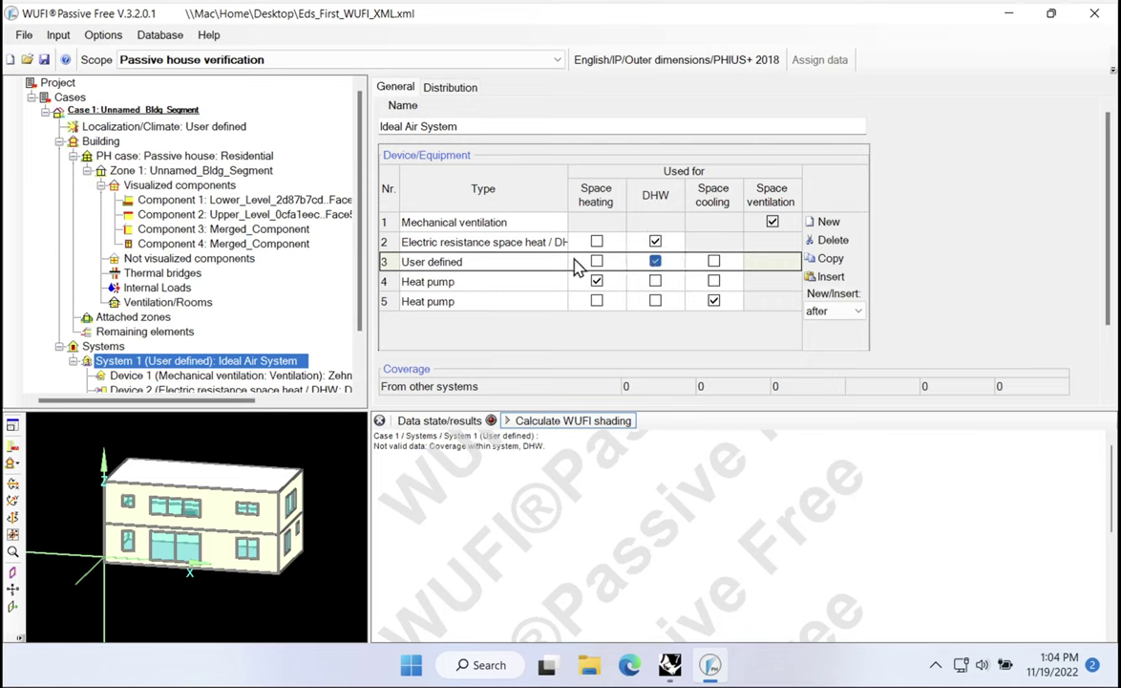
left_click(561, 263)
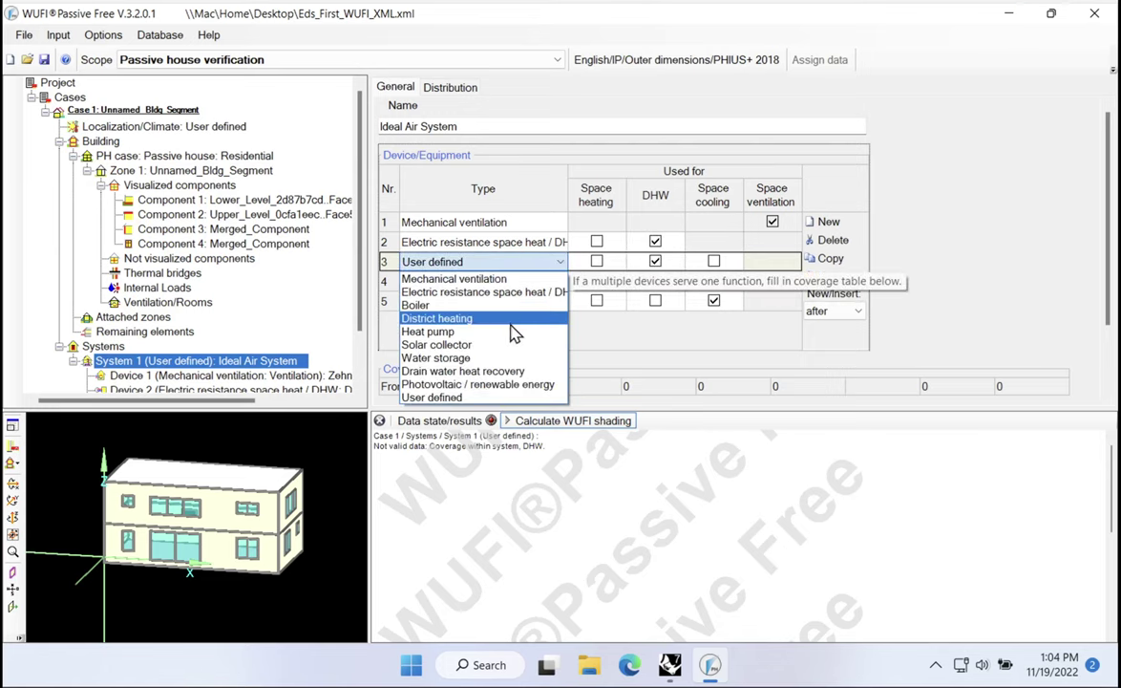
left_click(434, 359)
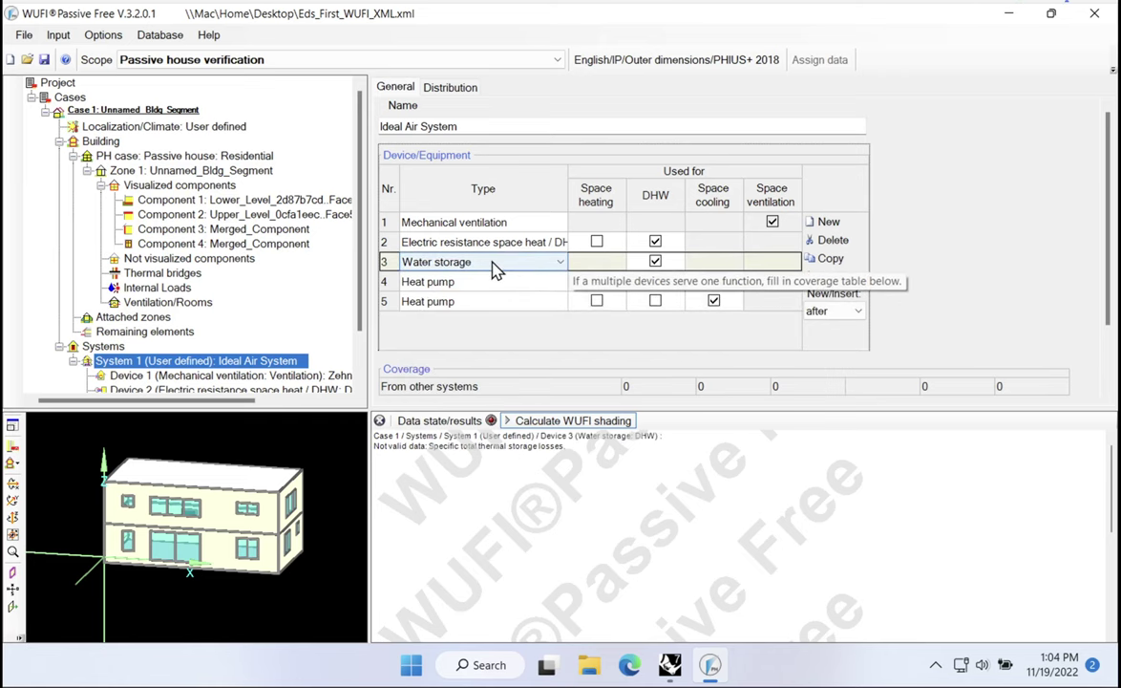
scroll(361, 269, "down", 2)
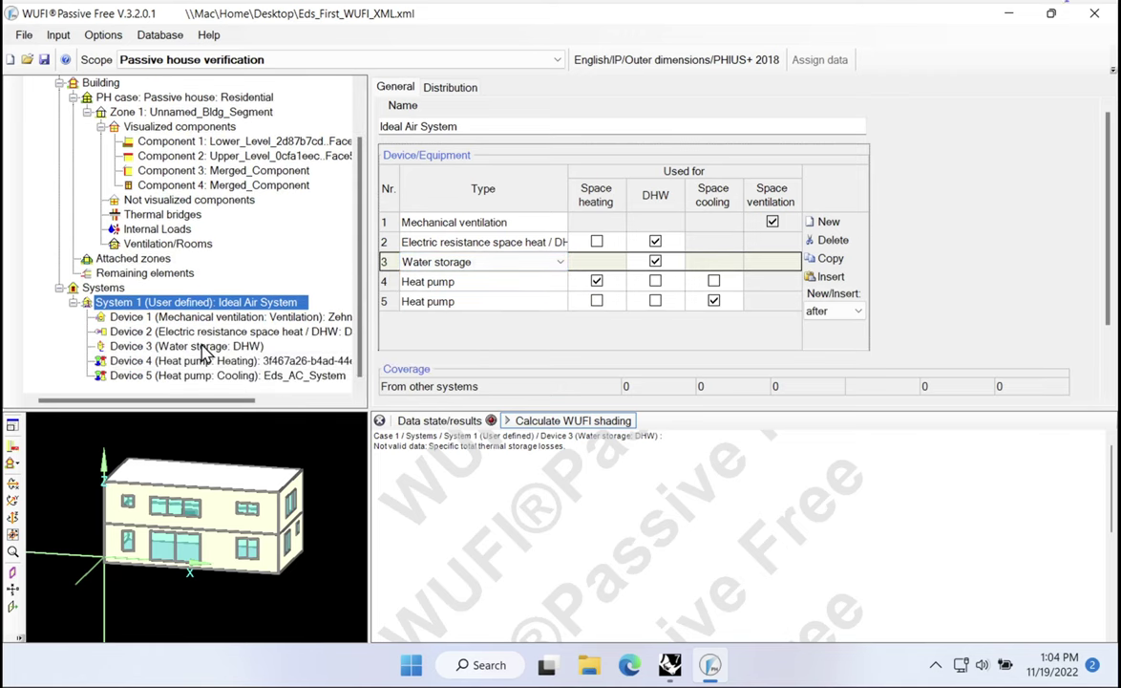
Give the water storage tank 80 gal capacity and 7 Btu/hr F storage losses
left_click(196, 346)
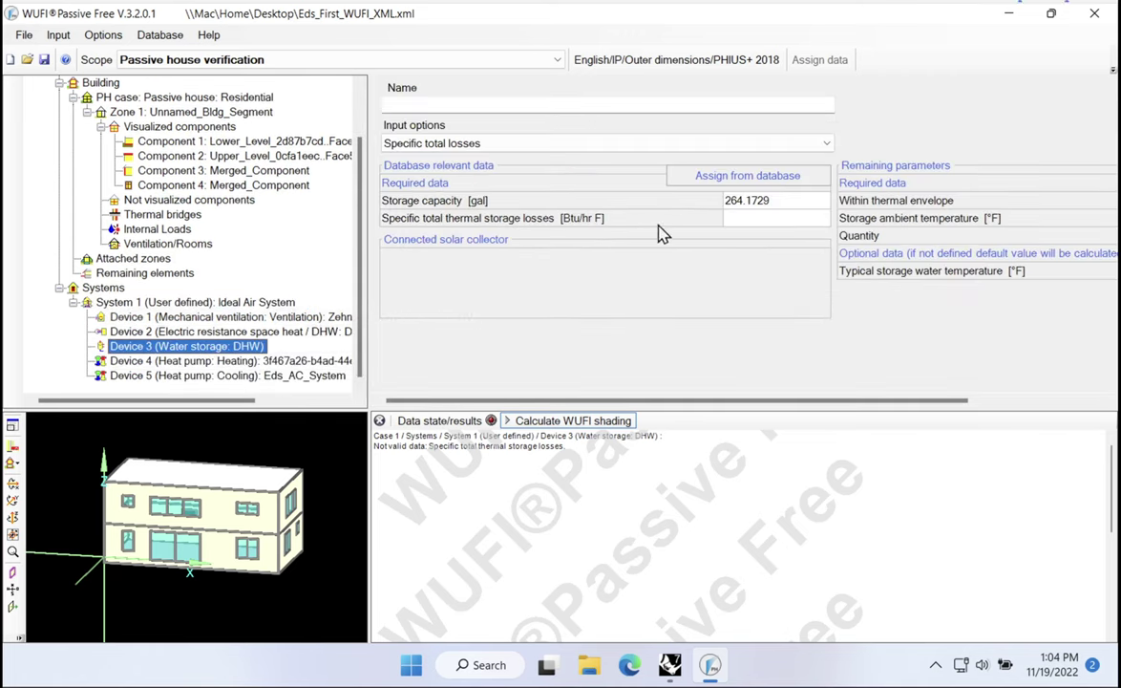
left_click(781, 200)
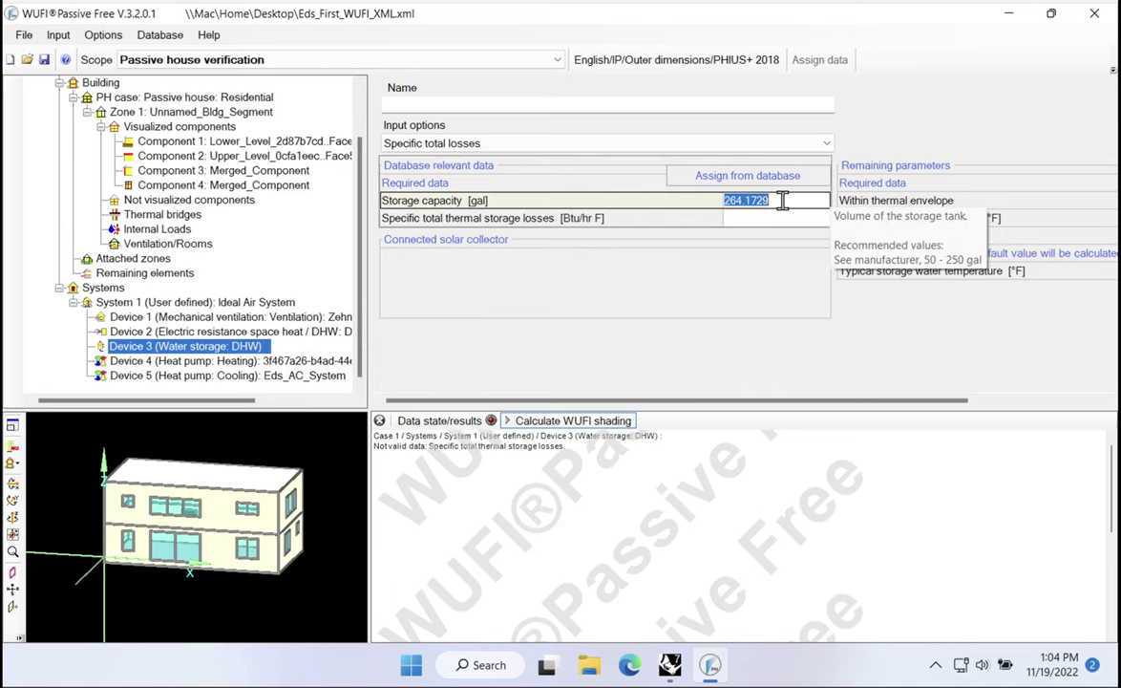
type("80")
left_click(746, 218)
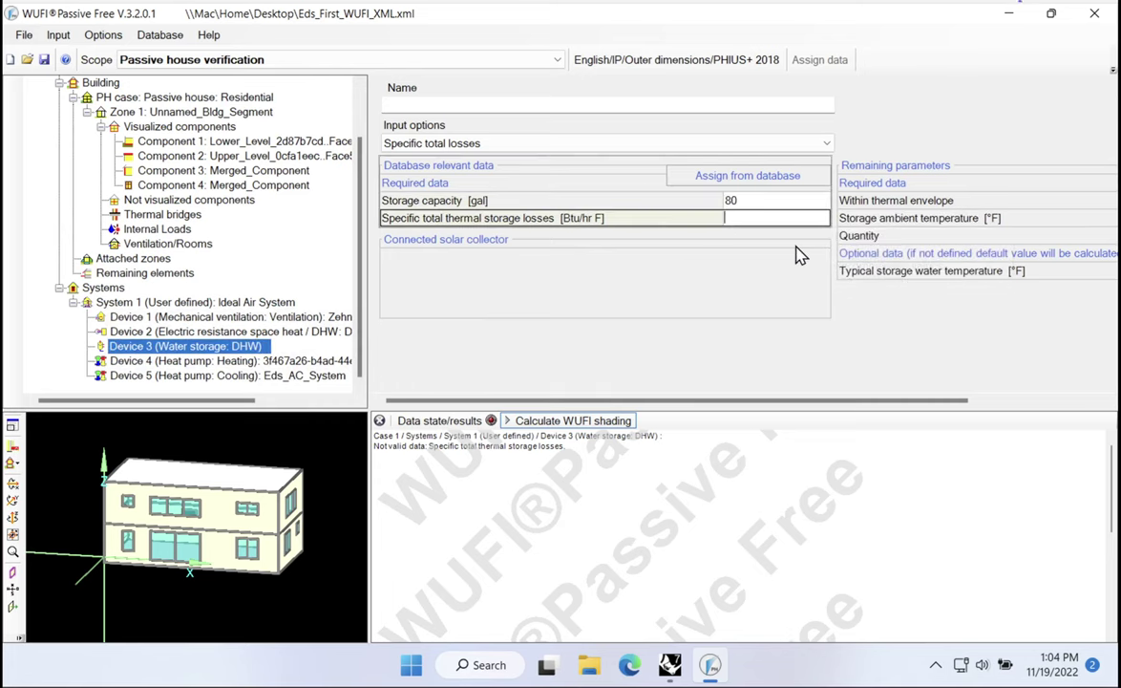
mouse_move(751, 218)
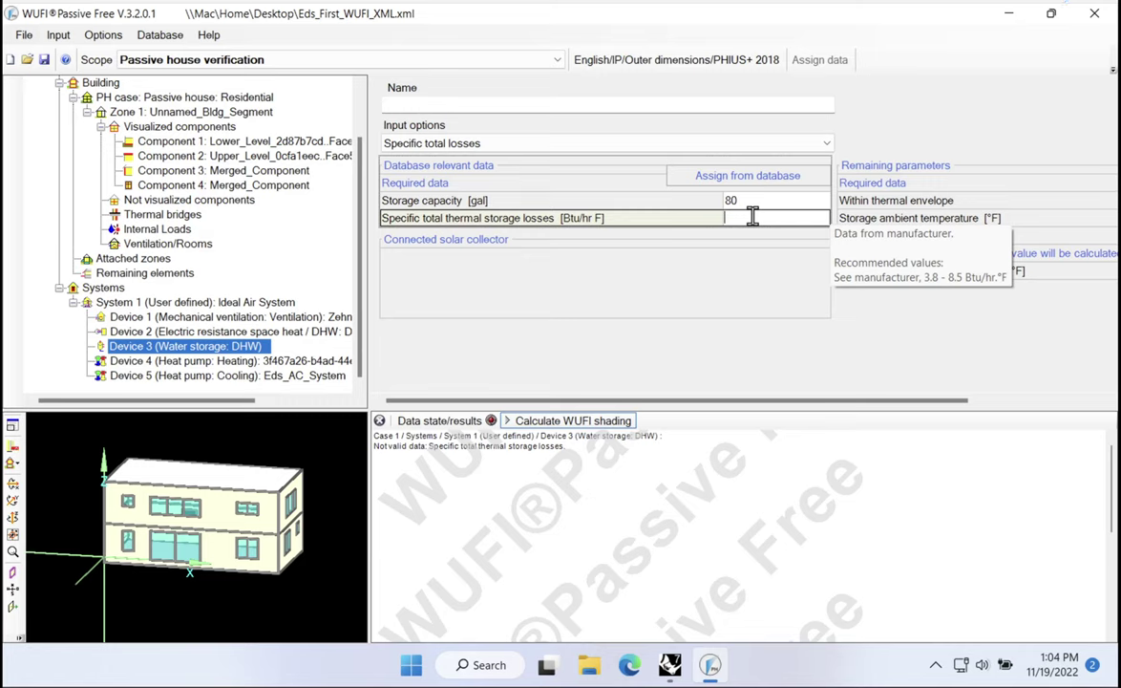
type("7")
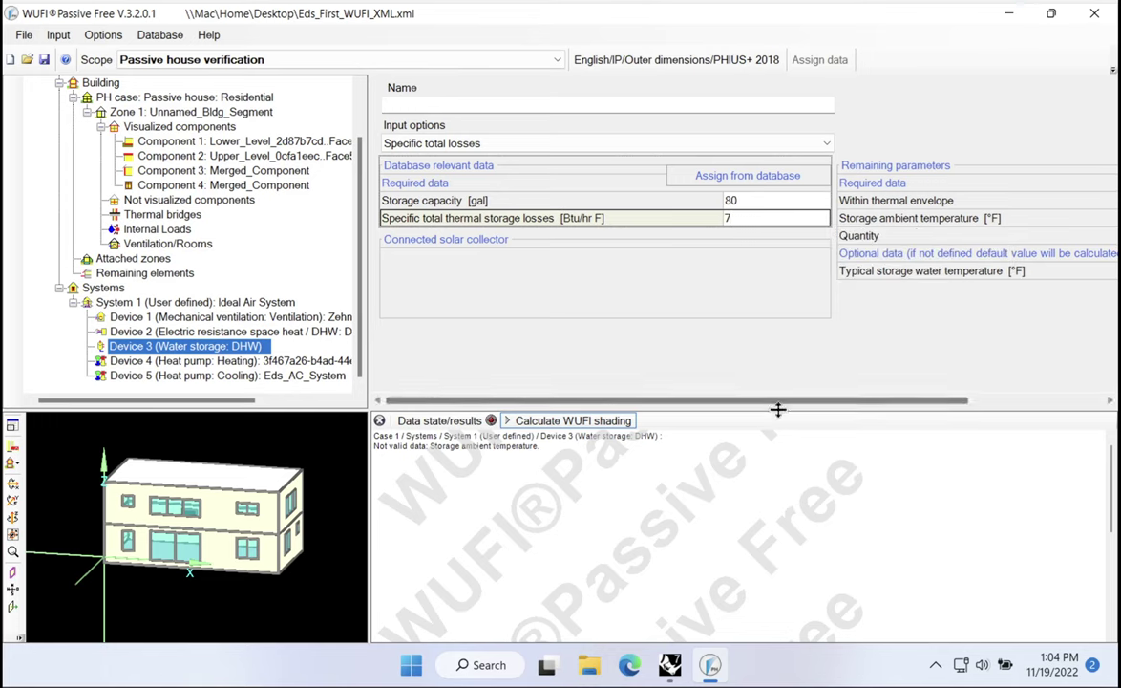
Place the tank within the thermal envelope at 140 °F, then close WUFI Passive
left_click_drag(778, 408, 931, 405)
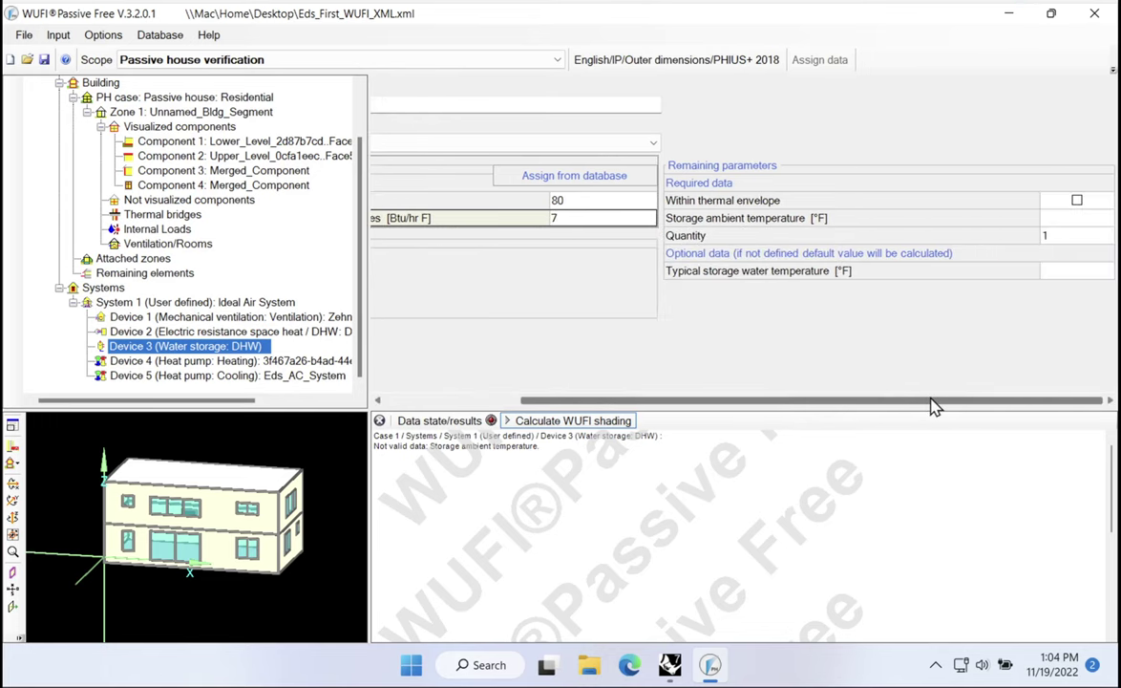
left_click(1077, 199)
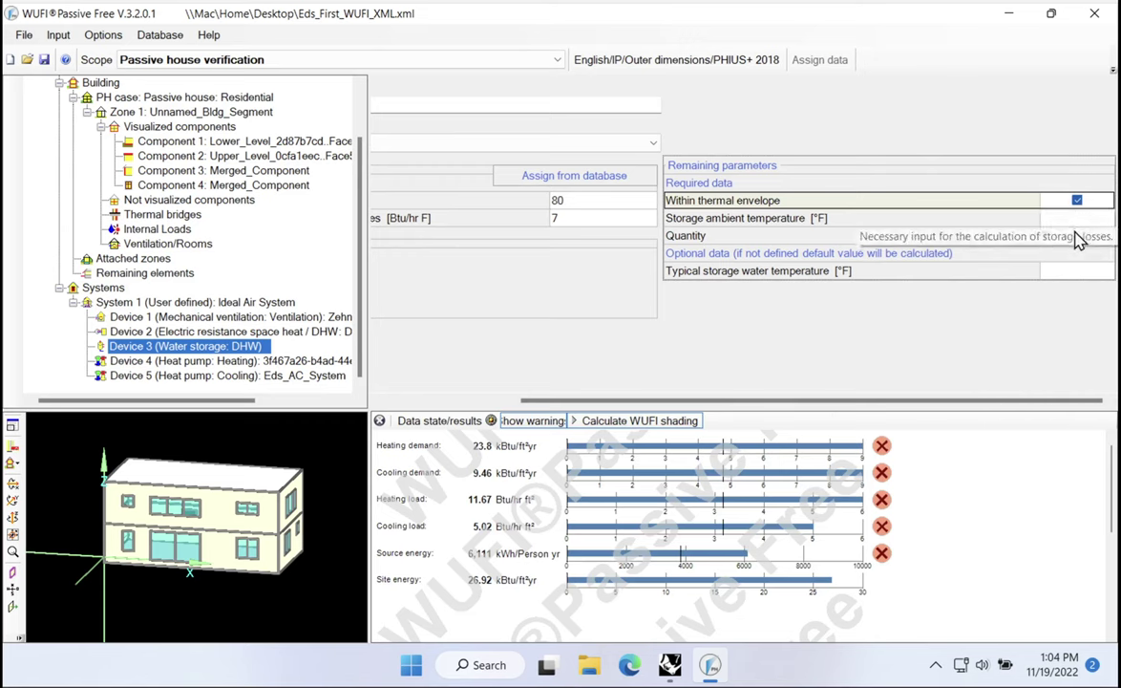
left_click(1059, 272)
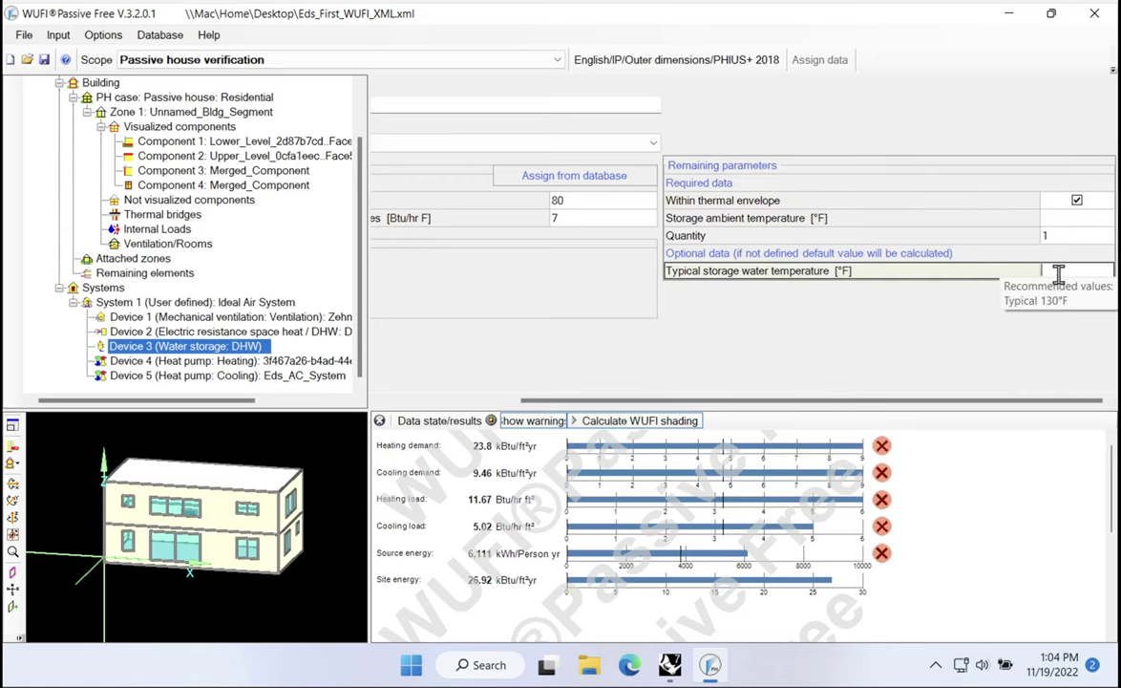
type("140")
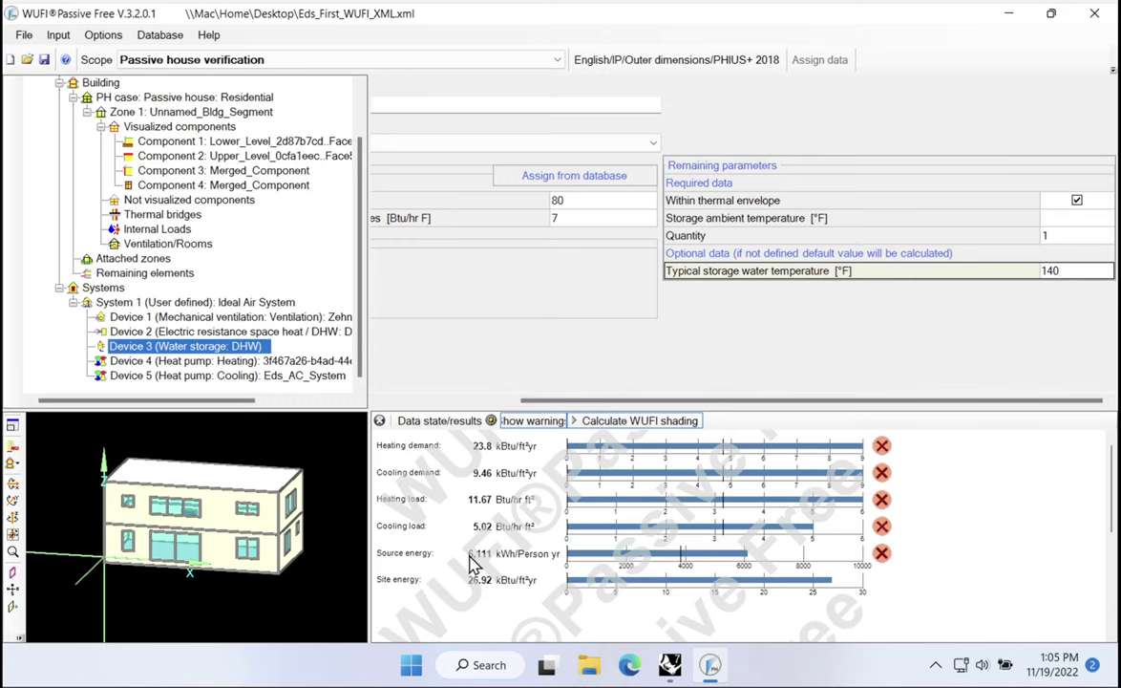
left_click_drag(533, 399, 392, 401)
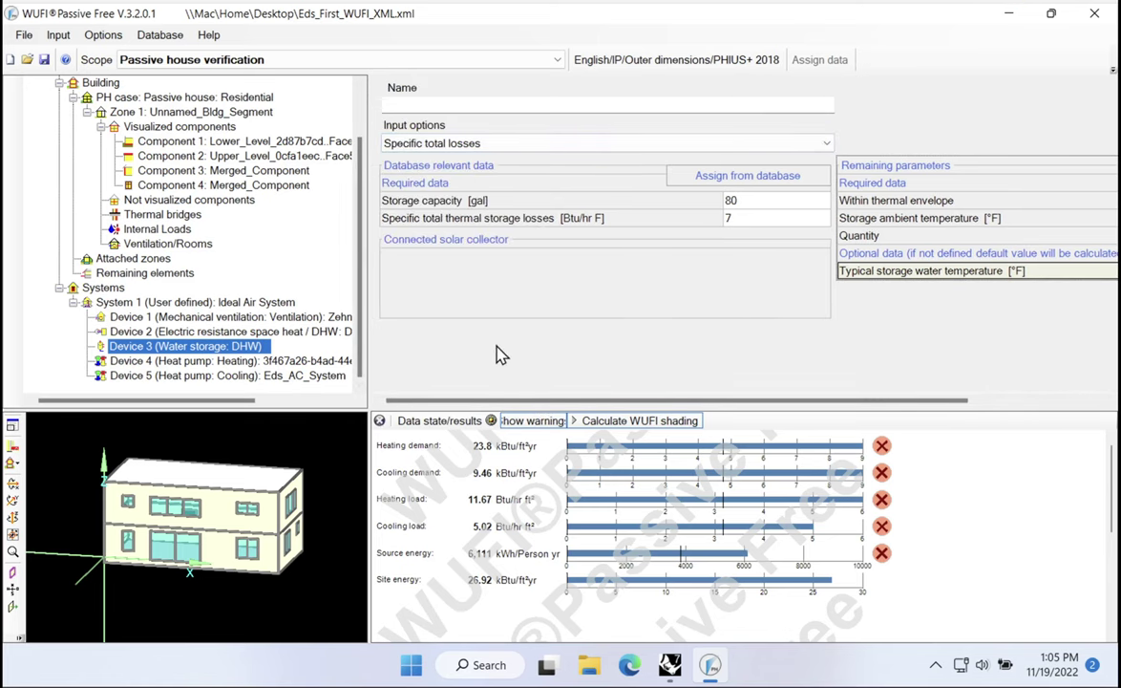
left_click(391, 482)
left_click(1095, 16)
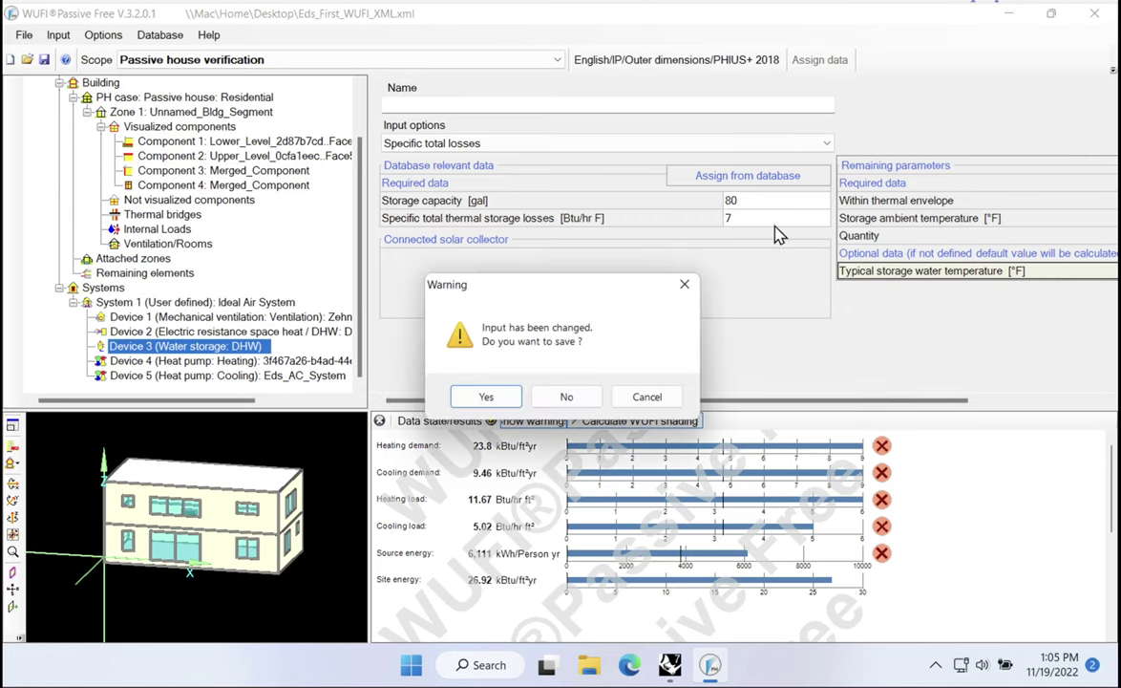
Decline saving in WUFI Passive and rearrange the Grasshopper window over the Rhino model
left_click(570, 395)
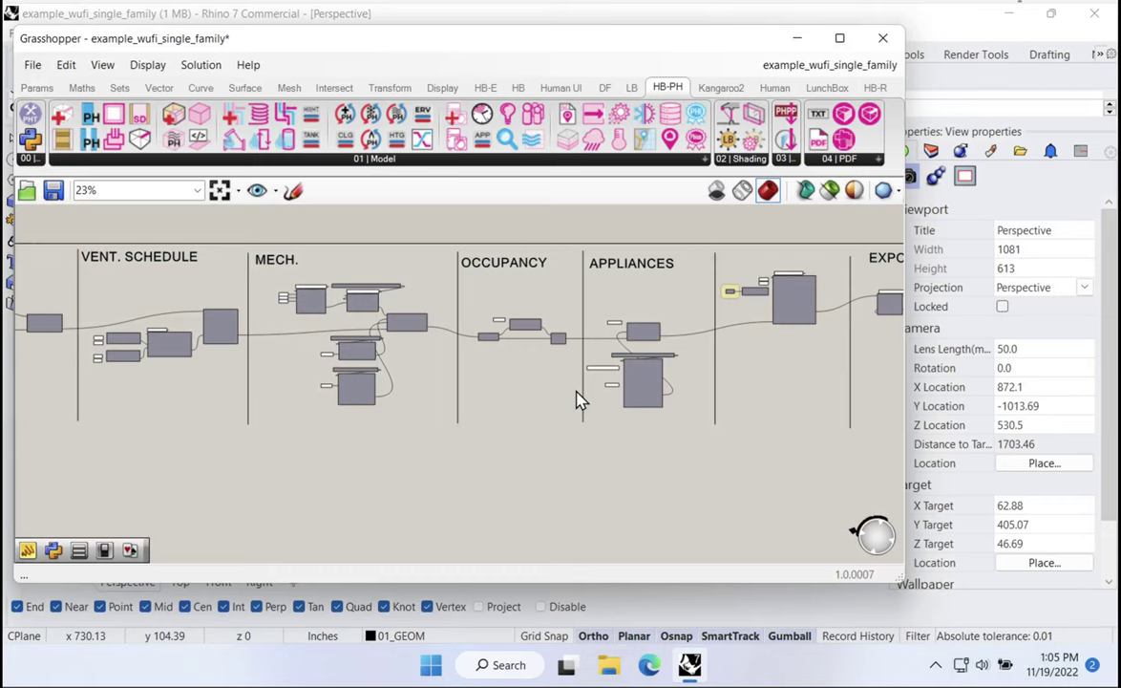
right_click_drag(484, 451, 592, 468)
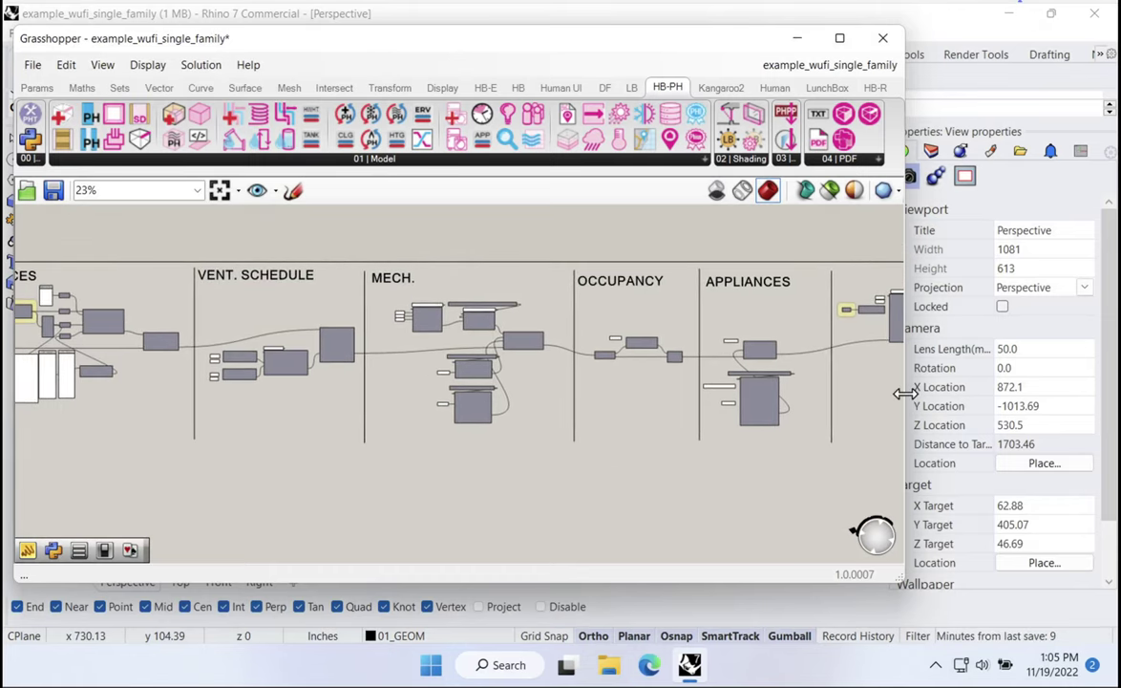
left_click_drag(904, 392, 430, 392)
scroll(784, 402, "down", 4)
right_click_drag(773, 399, 471, 405)
left_click_drag(432, 392, 974, 366)
right_click_drag(736, 468, 596, 427)
scroll(636, 460, "down", 3)
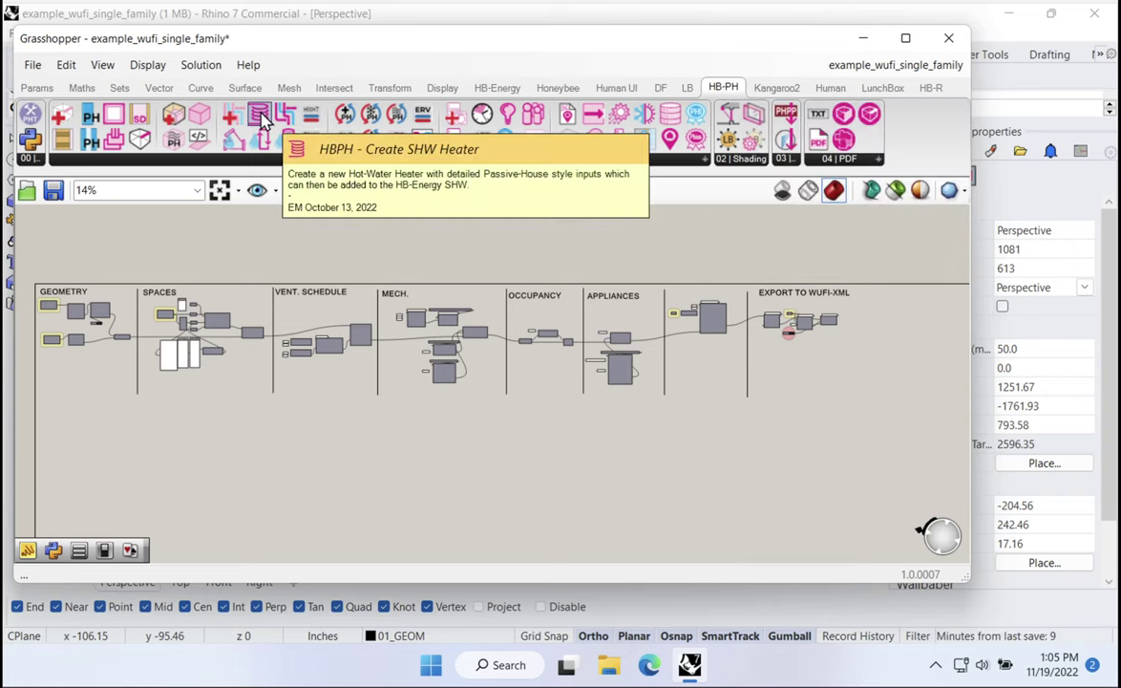
Alt-drag between MECH. and OCCUPANCY to push the right-hand groups further right
scroll(497, 358, "up", 1)
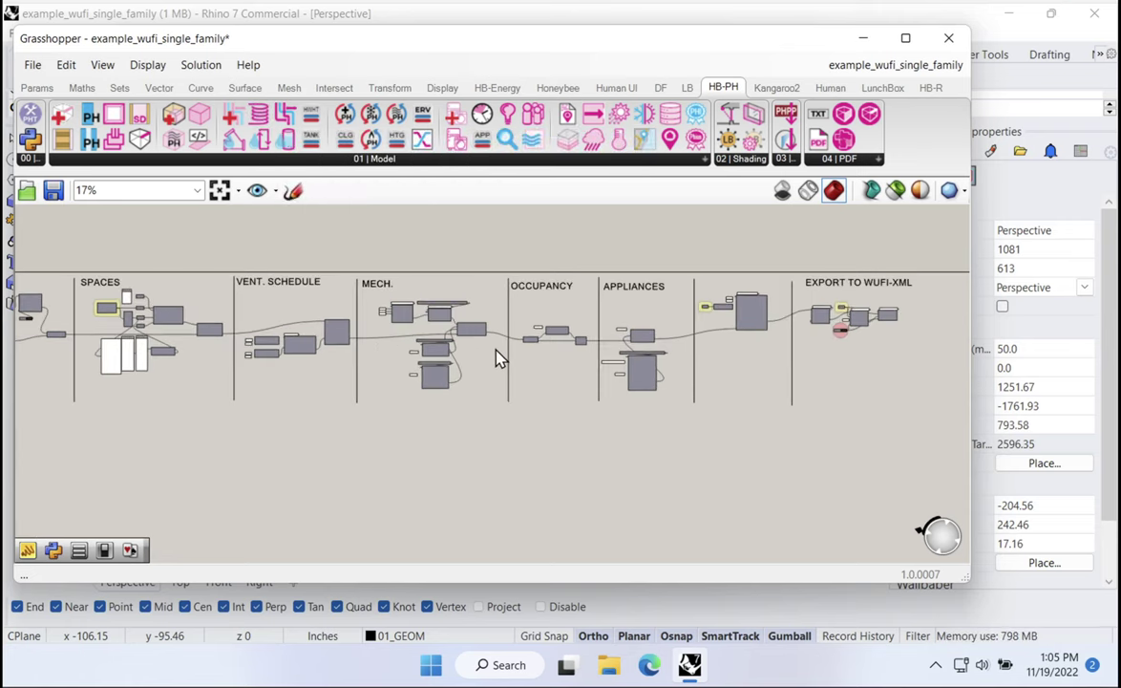
scroll(497, 358, "up", 2)
left_click_drag(497, 361, 671, 363, "alt")
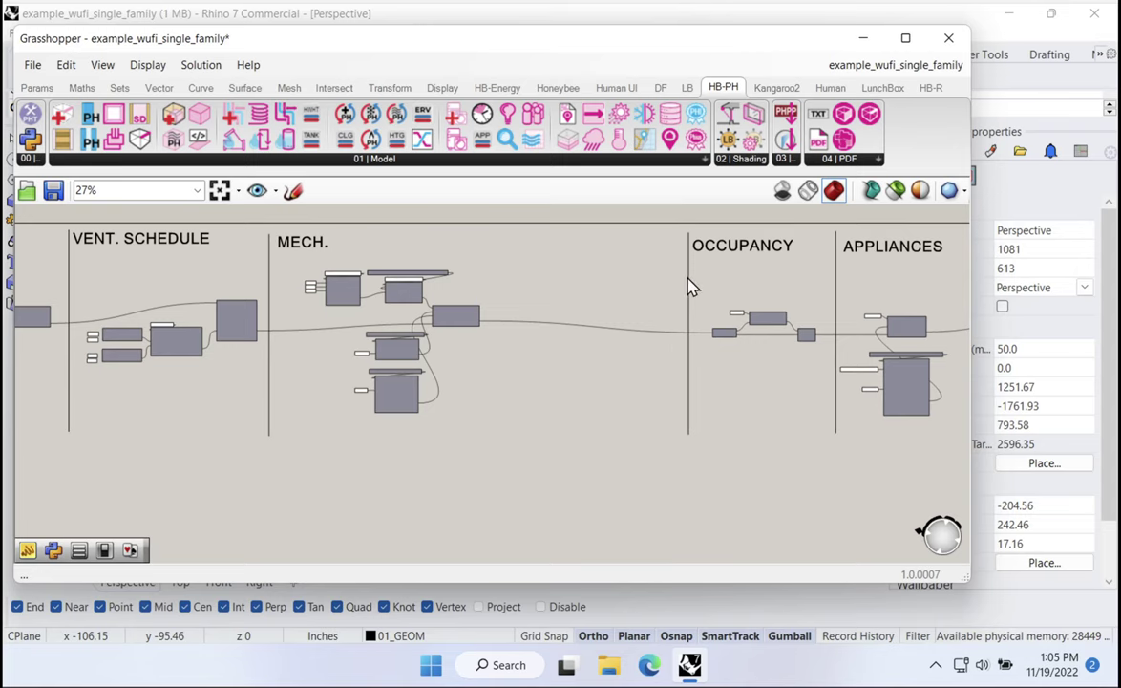
scroll(688, 256, "up", 2)
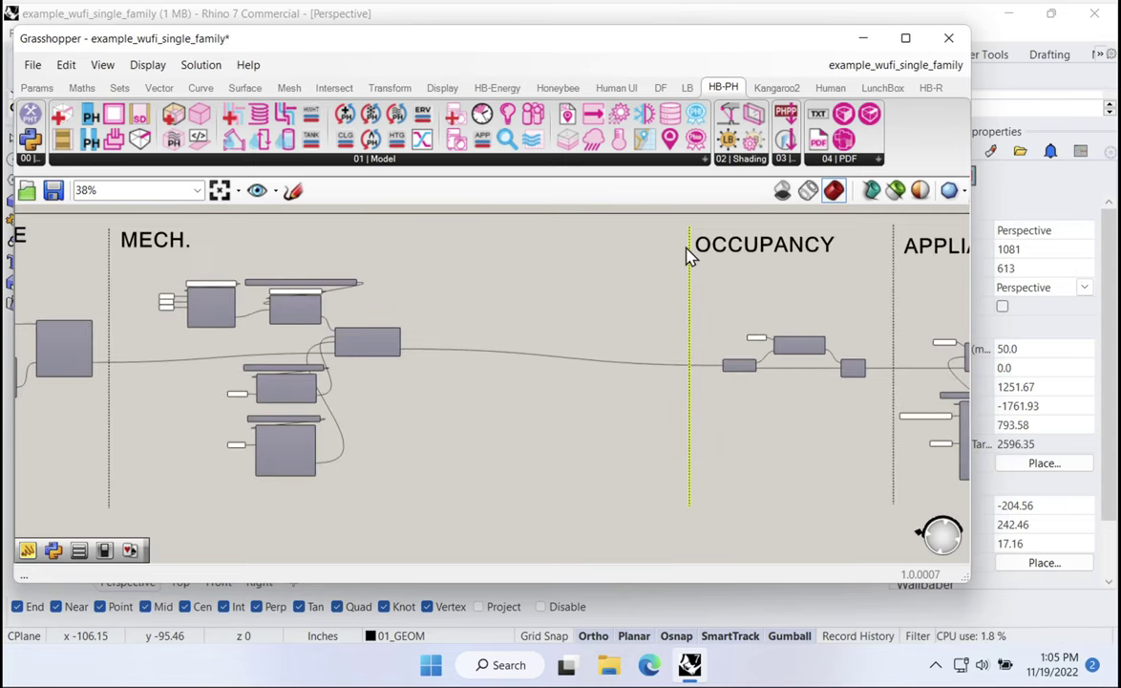
Copy the OCCUPANCY heading into the gap and retitle it HOT-WATER
left_click(426, 258)
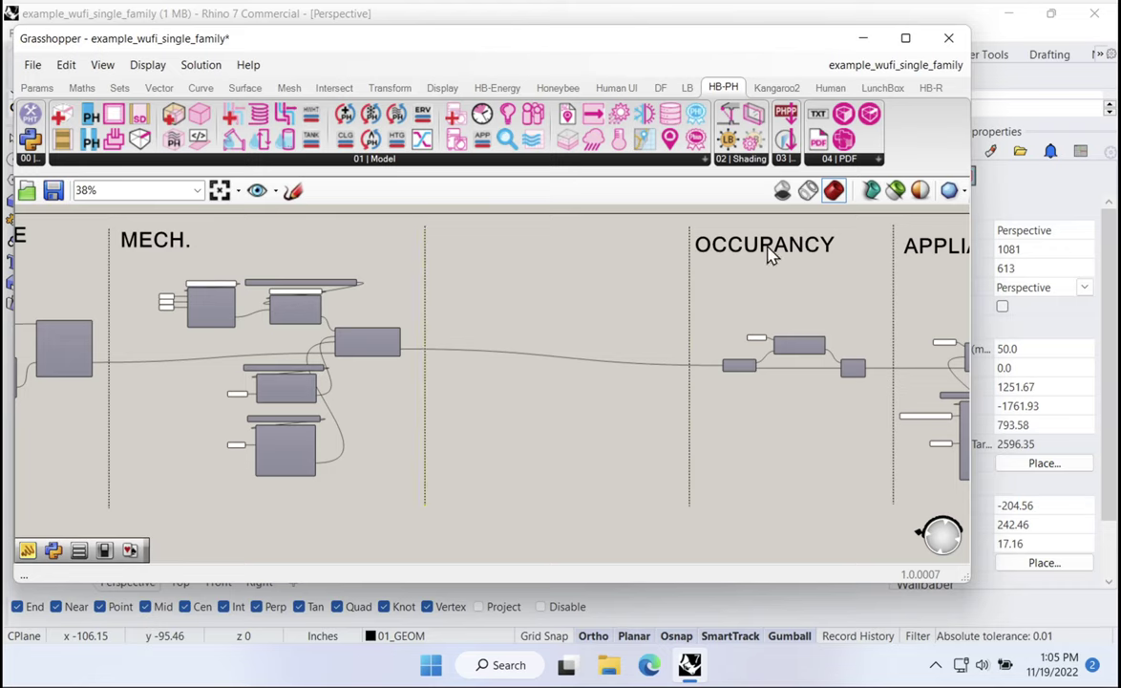
left_click(770, 250)
left_click_drag(769, 251, 510, 244, "alt")
double_click(509, 241)
type("HOT-WATER")
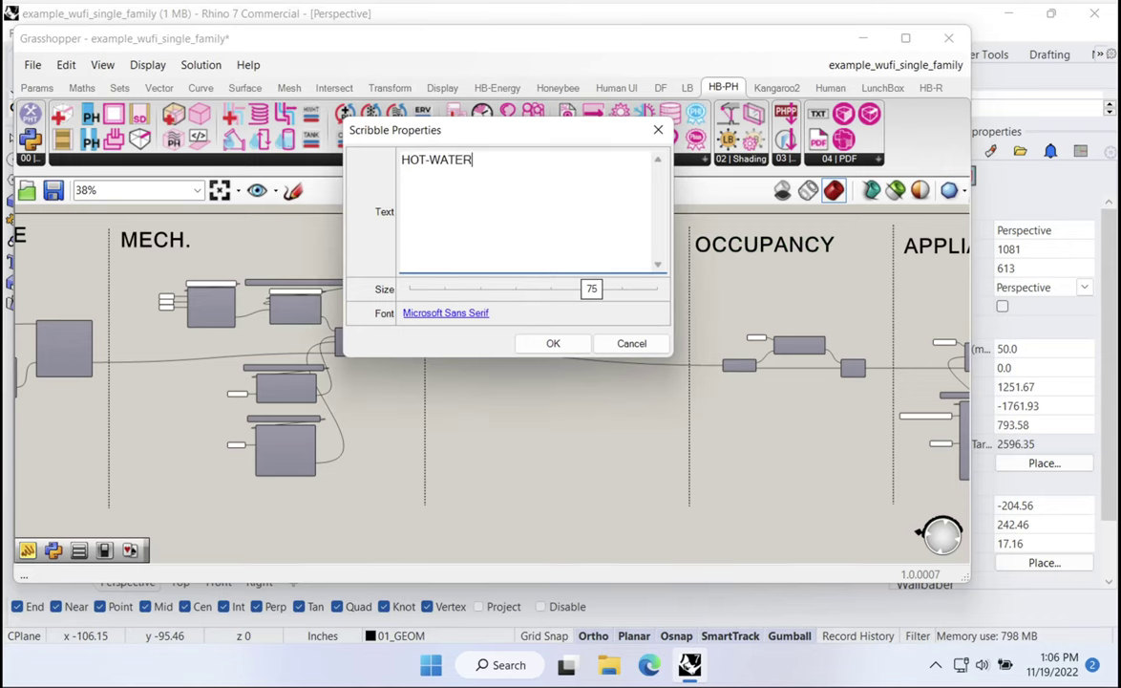
left_click(553, 342)
scroll(482, 251, "up", 2)
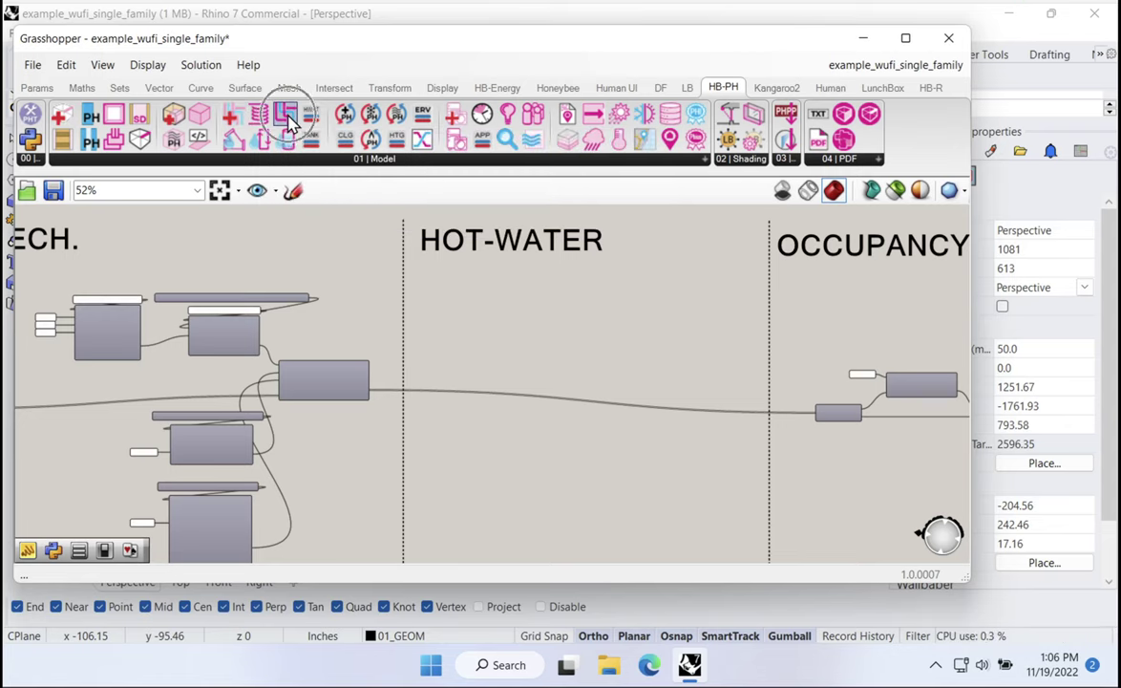
Place the HB-PH SHW system component with the Apply SHW System component below it
left_click_drag(289, 119, 578, 355)
scroll(577, 355, "up", 3)
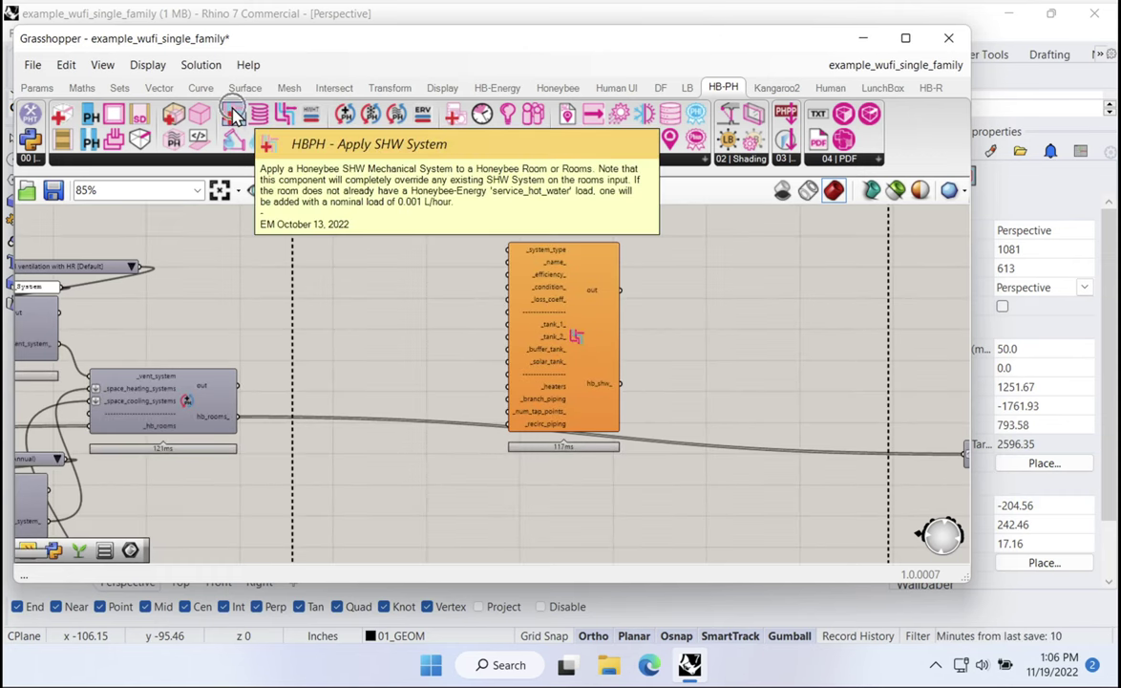
left_click_drag(511, 363, 563, 500)
scroll(576, 330, "up", 2)
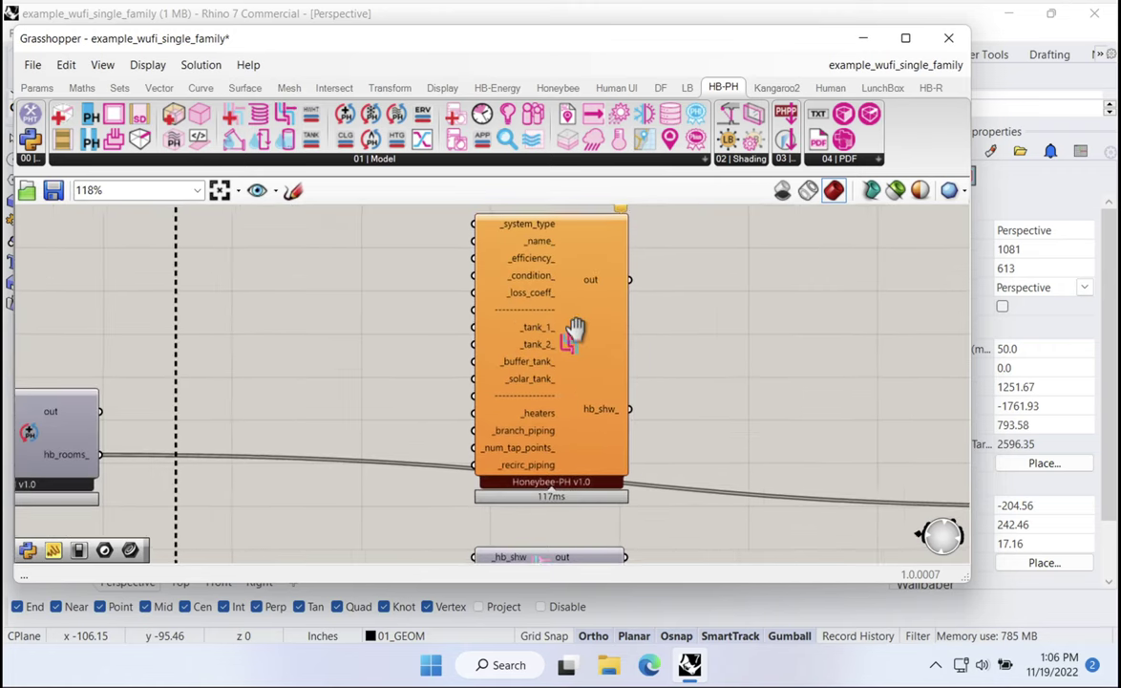
left_click(568, 349)
left_click_drag(549, 397, 569, 403)
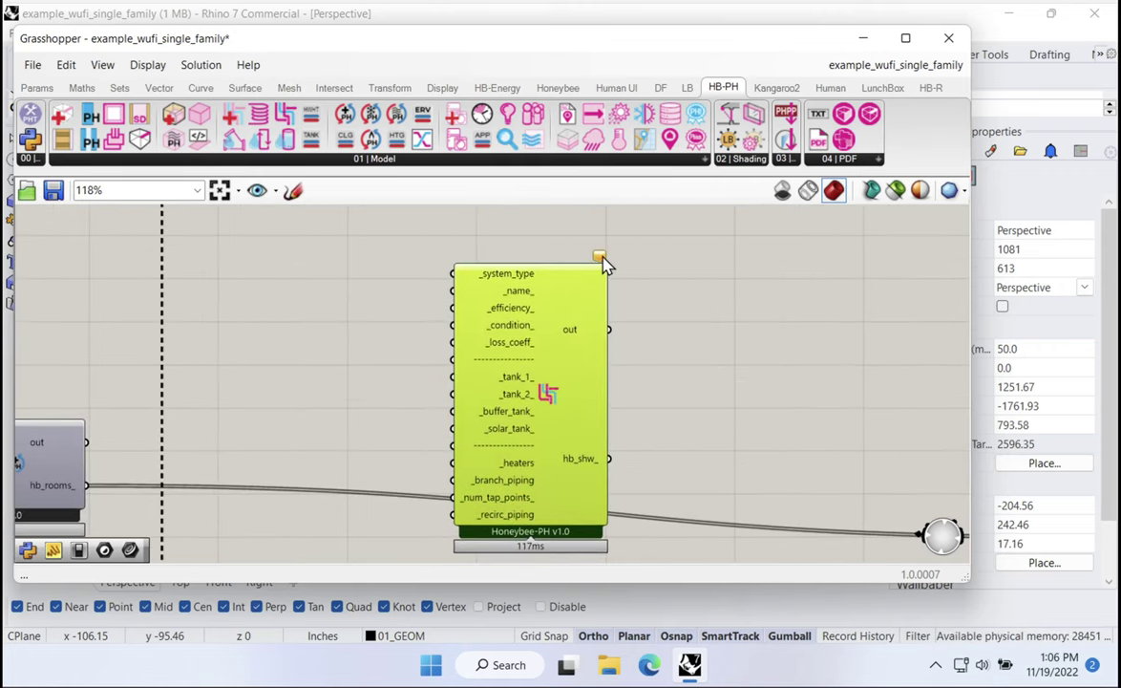
mouse_move(607, 264)
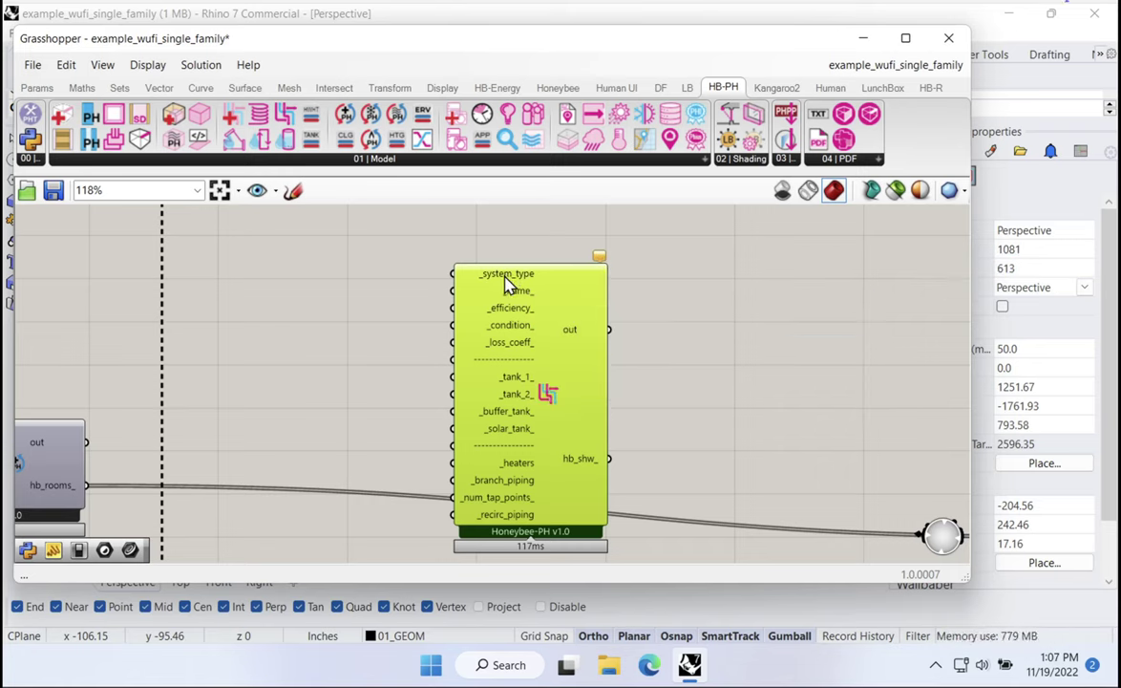
mouse_move(509, 288)
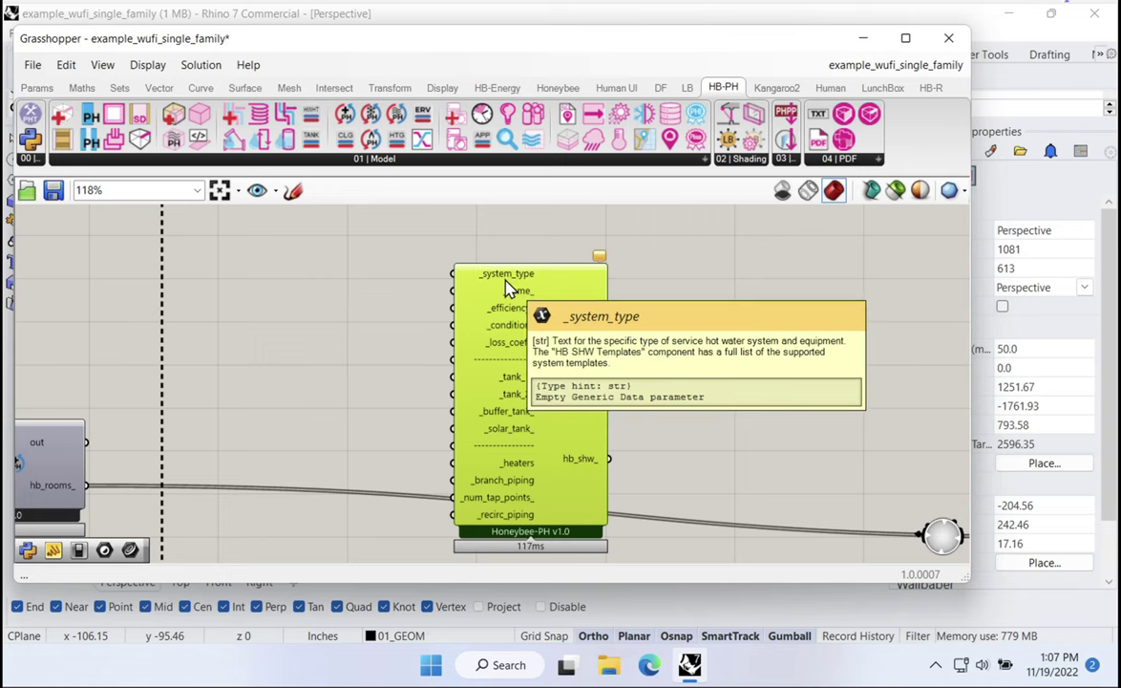
Add an HB SHW Templates list from HB-Energy > 4 :: HVAC set to Electric Water Heater
left_click(495, 87)
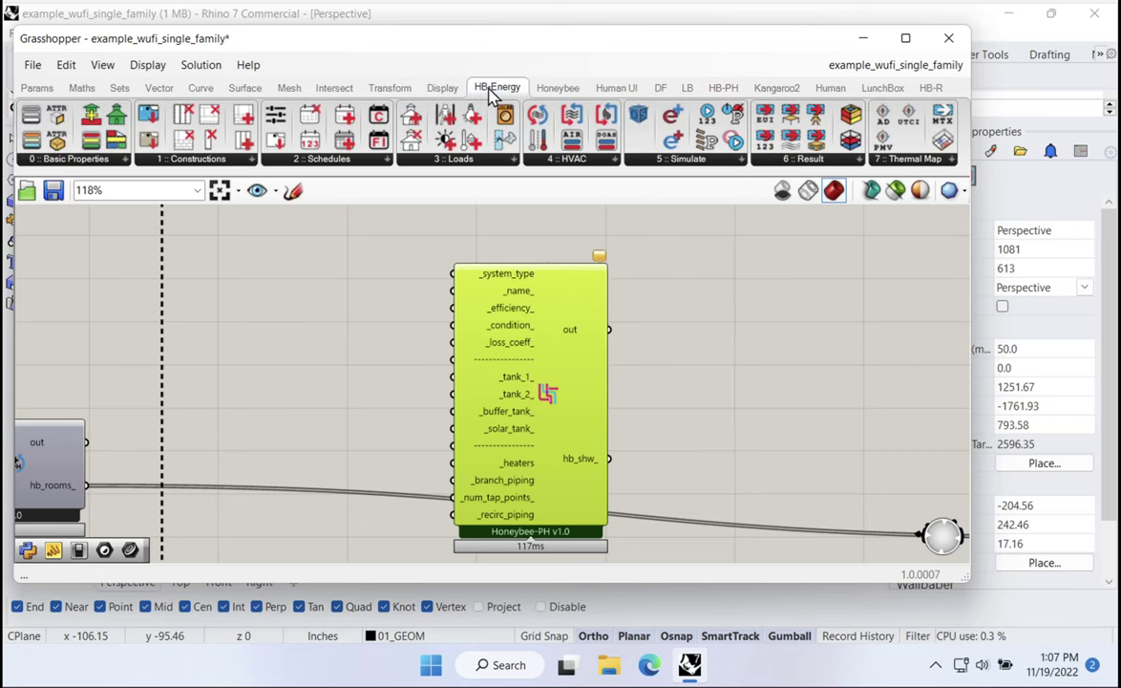
left_click(572, 160)
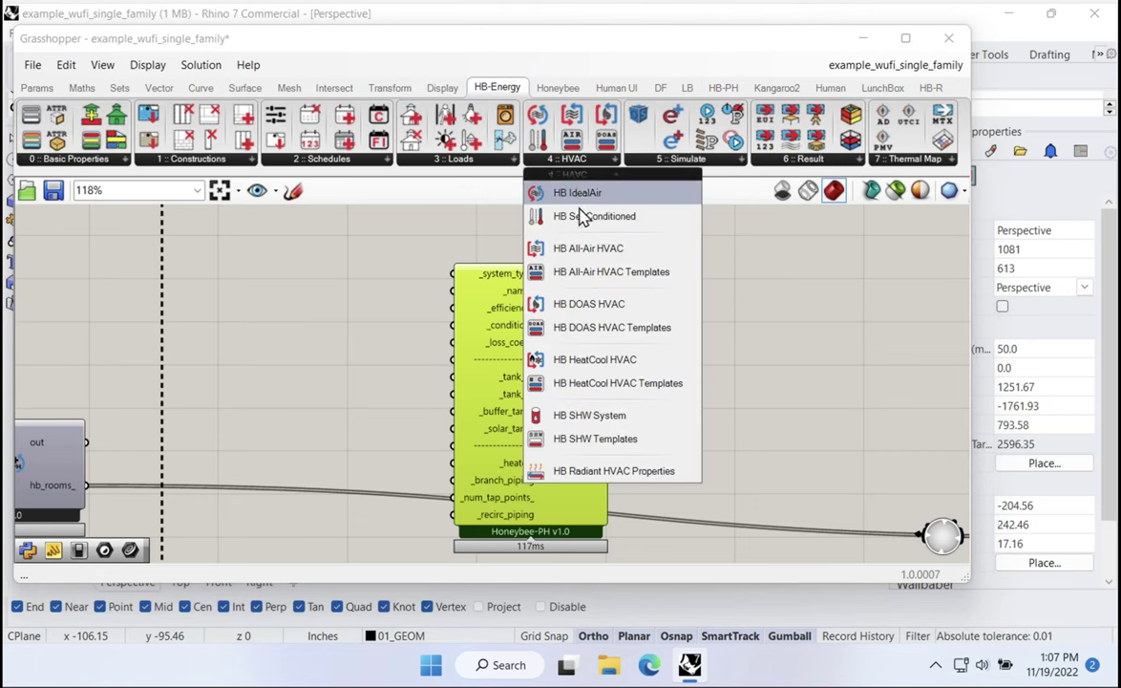
left_click(595, 439)
left_click(507, 235)
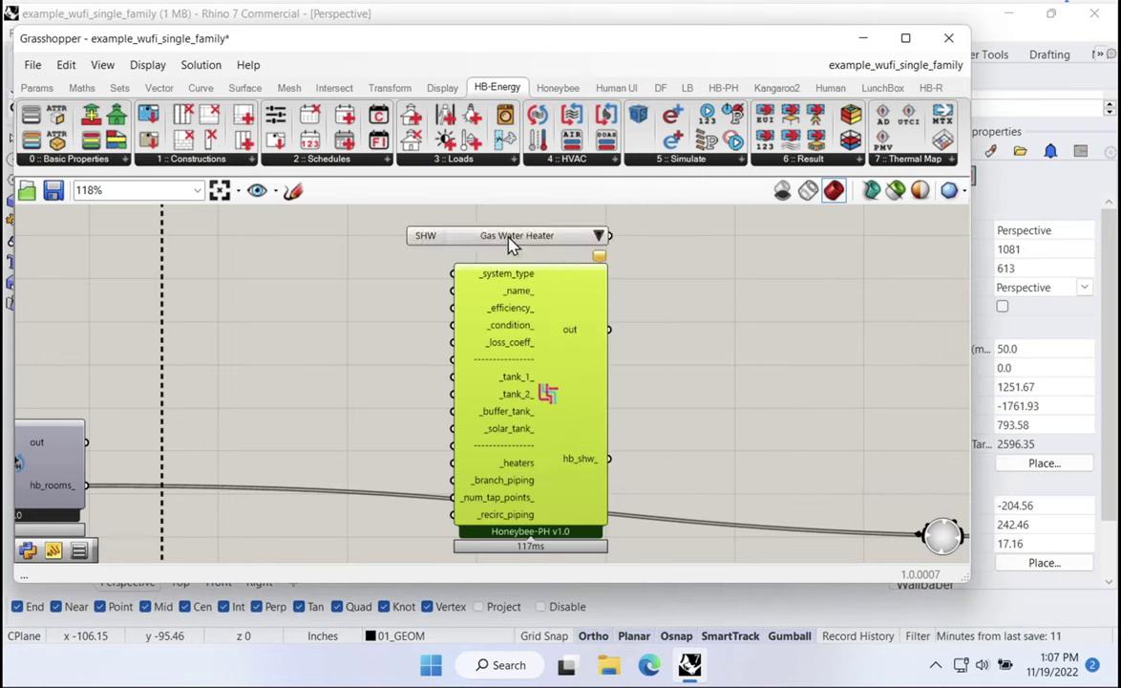
left_click(600, 237)
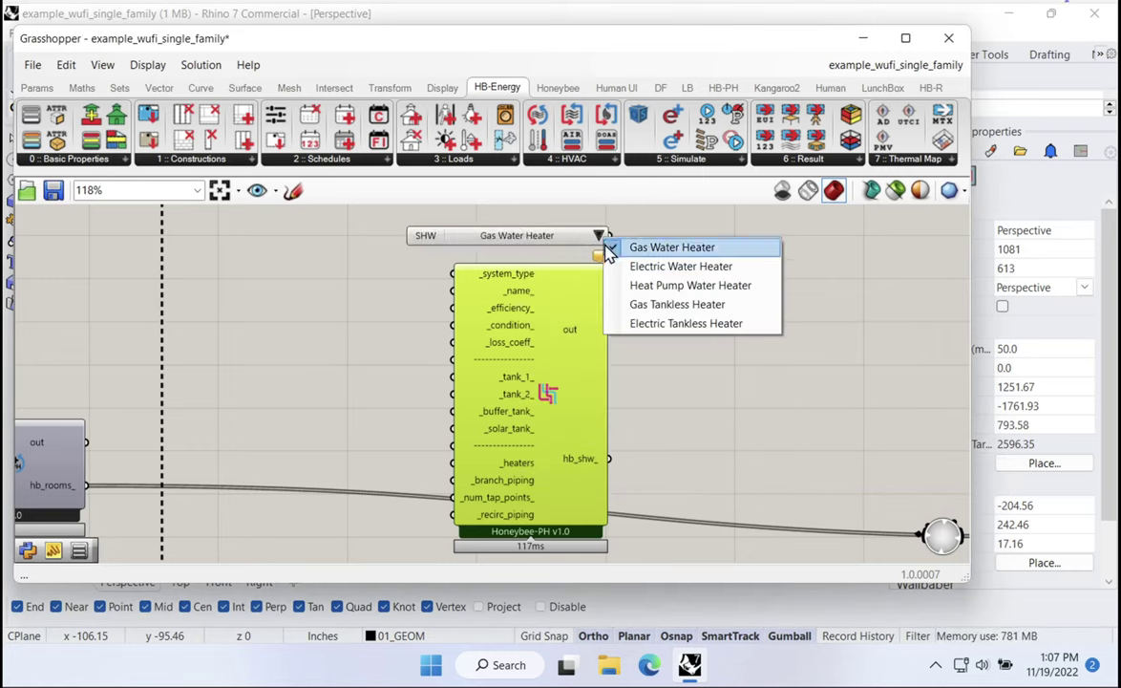
left_click(668, 268)
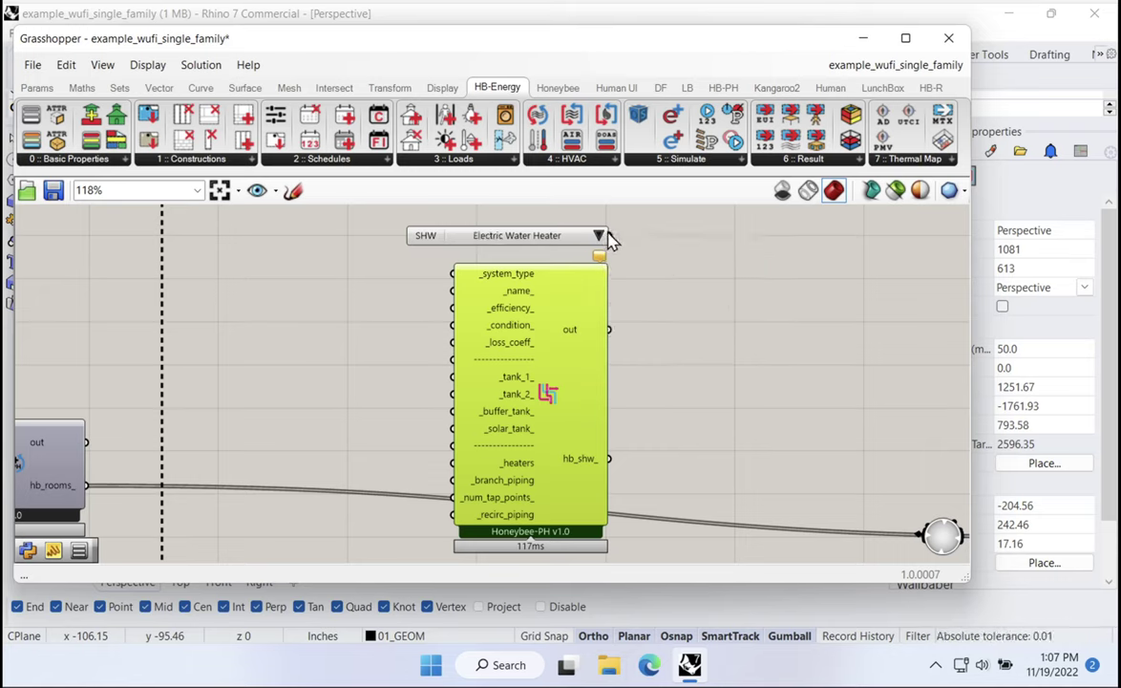
Wire the Electric Water Heater list into the hot-water component's _system_type input
left_click_drag(601, 277, 455, 273)
left_click_drag(556, 313, 545, 303)
left_click(573, 239)
right_click(628, 208)
left_click(669, 250)
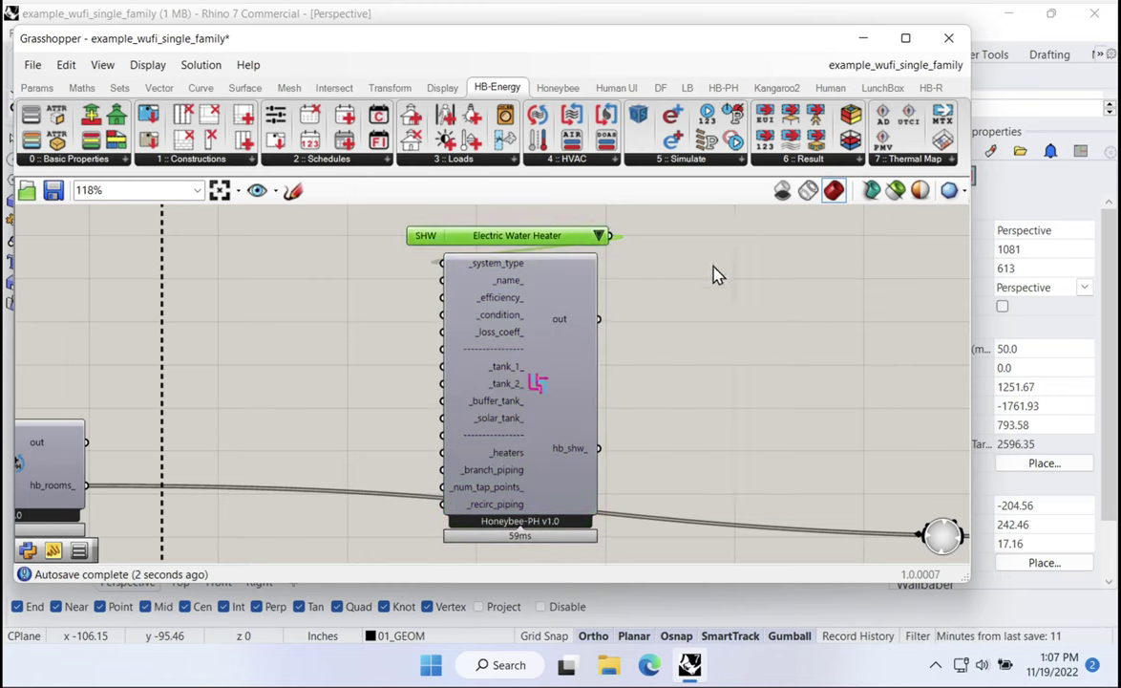
left_click(736, 360)
double_click(736, 360)
Show the SHW system's properties in an enlarged Panel, then delete the Panel
type("Panel")
key("Return")
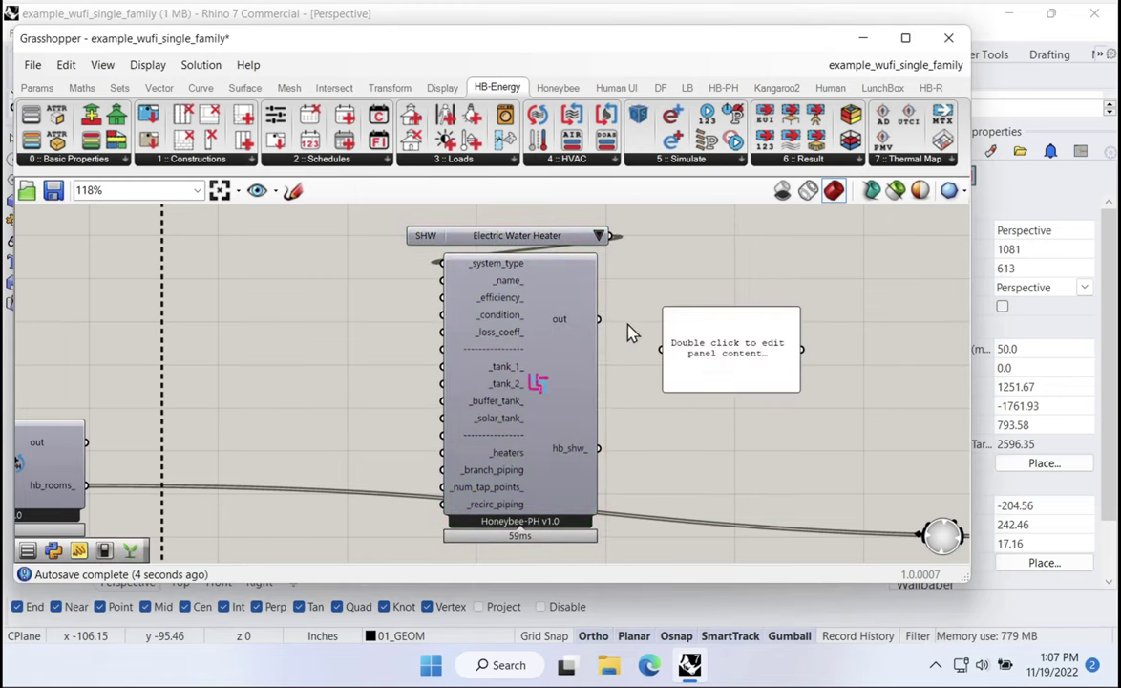
left_click_drag(601, 319, 661, 349)
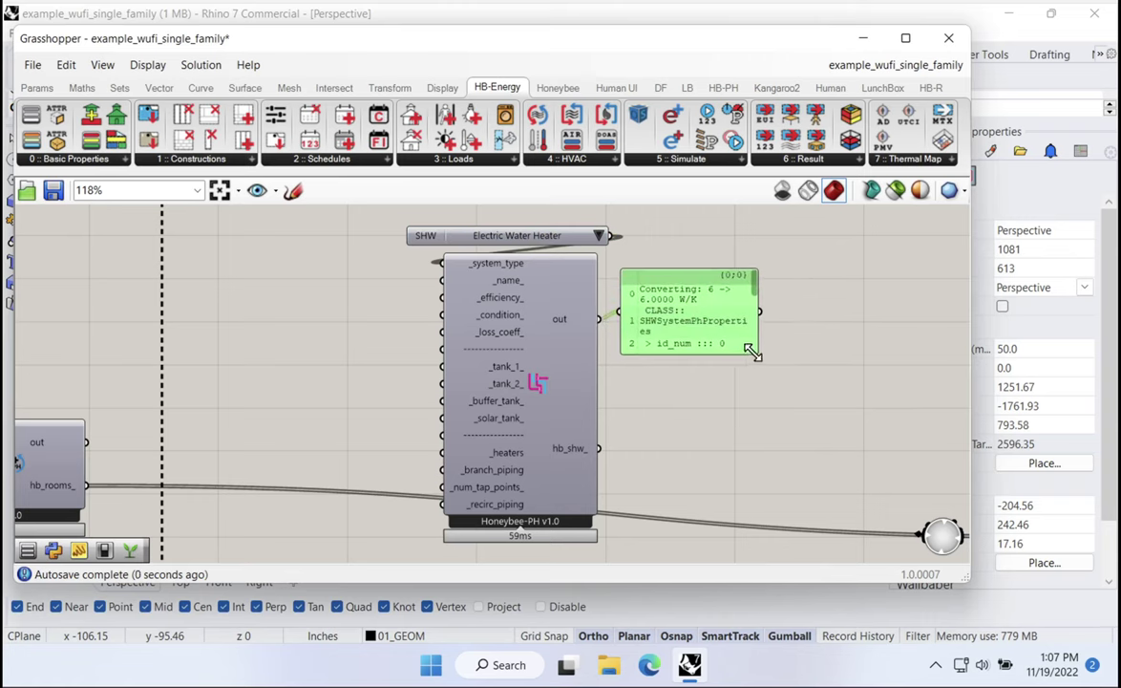
left_click_drag(747, 352, 944, 504)
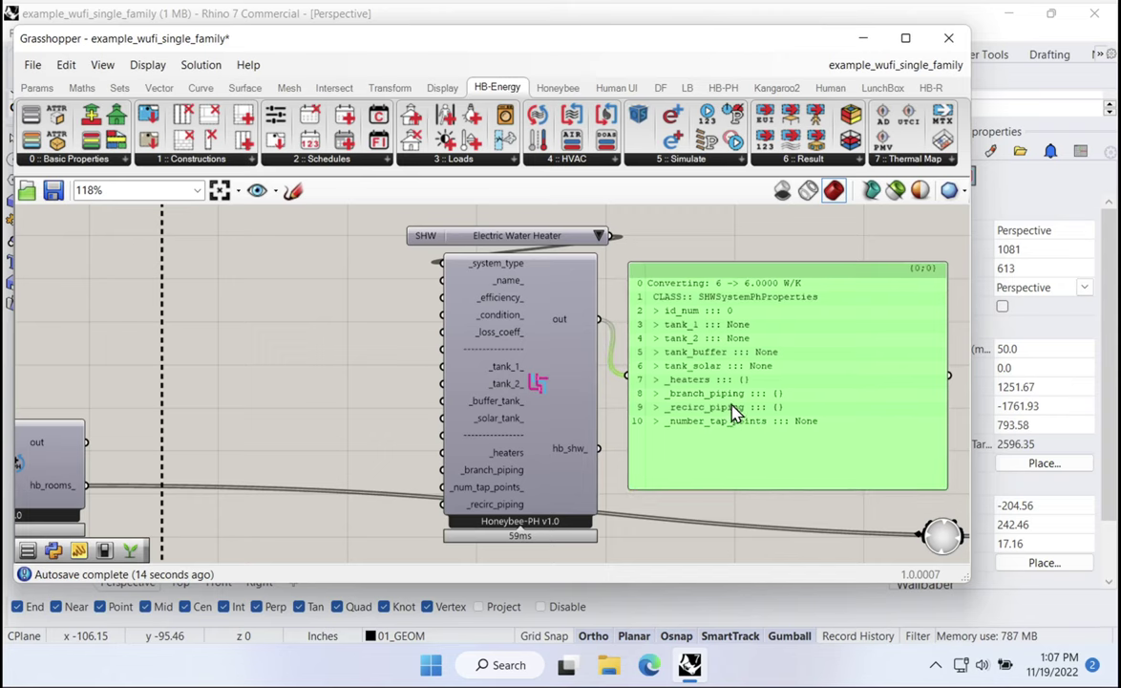
key("Delete")
Move the hot-water system component to the right
left_click_drag(669, 403, 401, 222)
left_click_drag(527, 346, 556, 359)
right_click_drag(687, 461, 695, 330)
Wire the two rooms and the electric SHW system into the Apply SHW component
left_click(532, 449)
left_click_drag(532, 449, 529, 452)
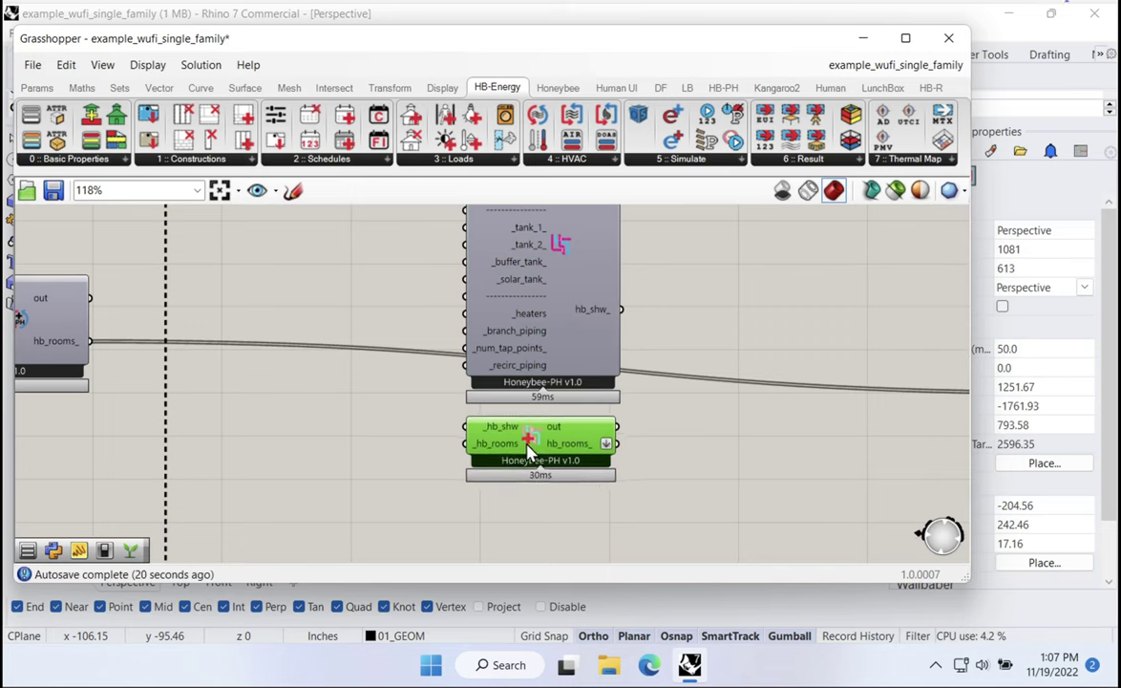
double_click(233, 390)
type("panel")
key("Return")
left_click_drag(89, 341, 158, 420)
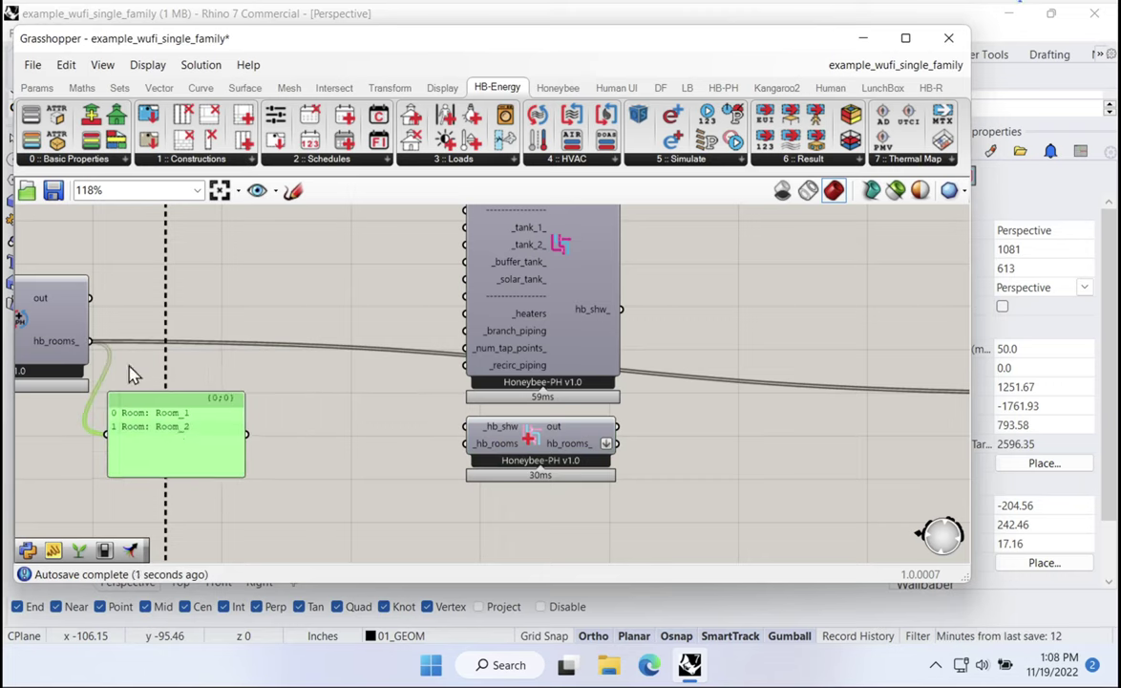
left_click_drag(91, 342, 538, 471)
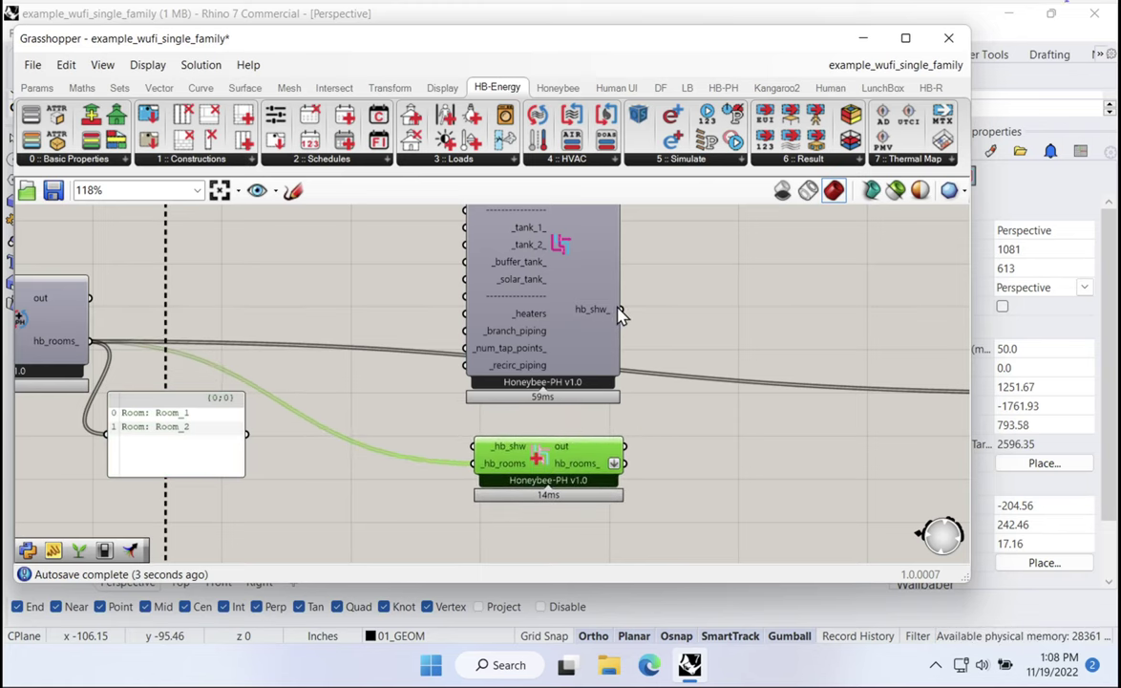
left_click_drag(626, 315, 441, 420)
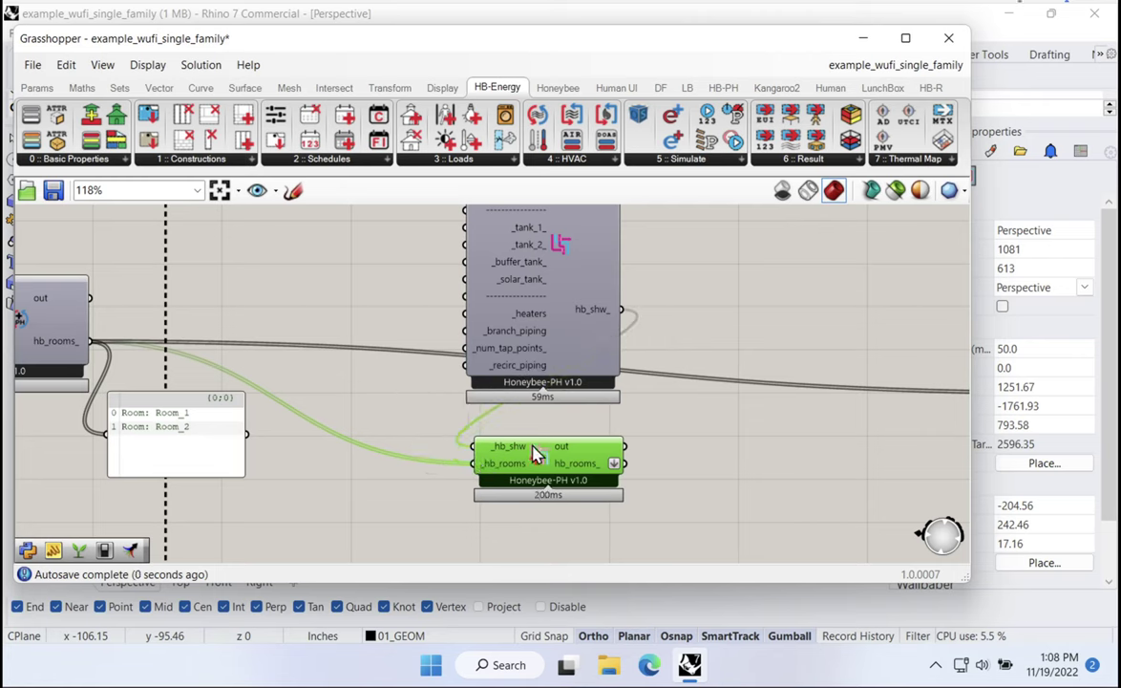
mouse_move(516, 456)
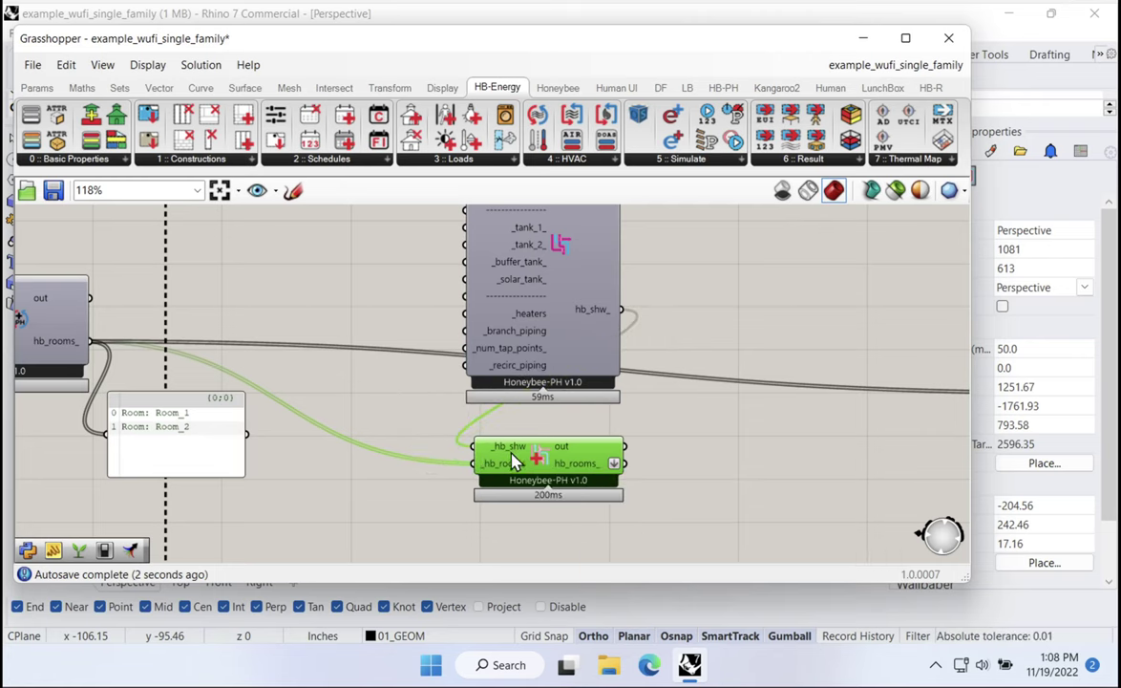
mouse_move(511, 478)
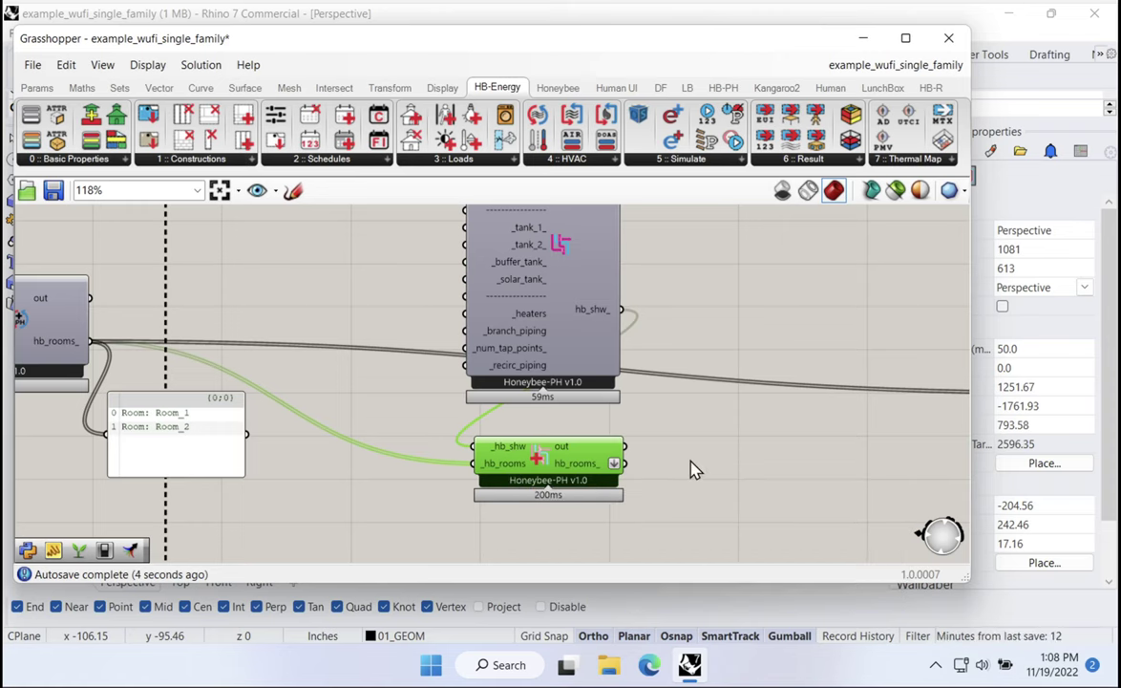
Route the rooms with SHW through a relay to the downstream components
right_click_drag(693, 468, 420, 437)
left_click(636, 390)
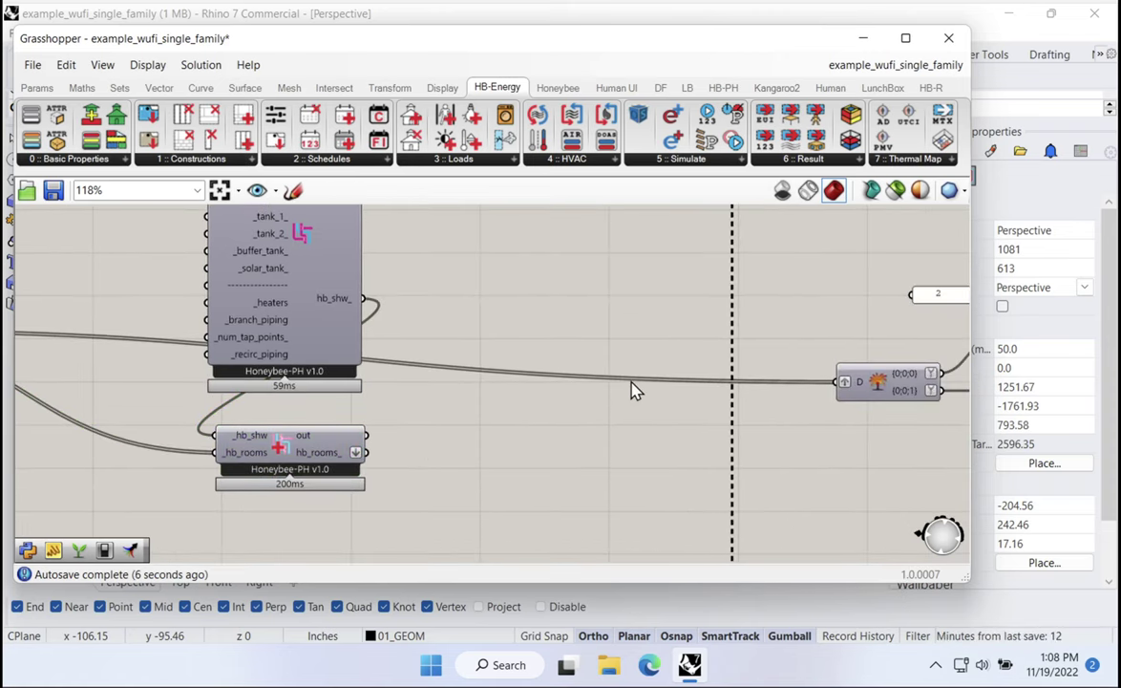
double_click(630, 389)
left_click_drag(365, 452, 607, 380)
left_click(631, 378)
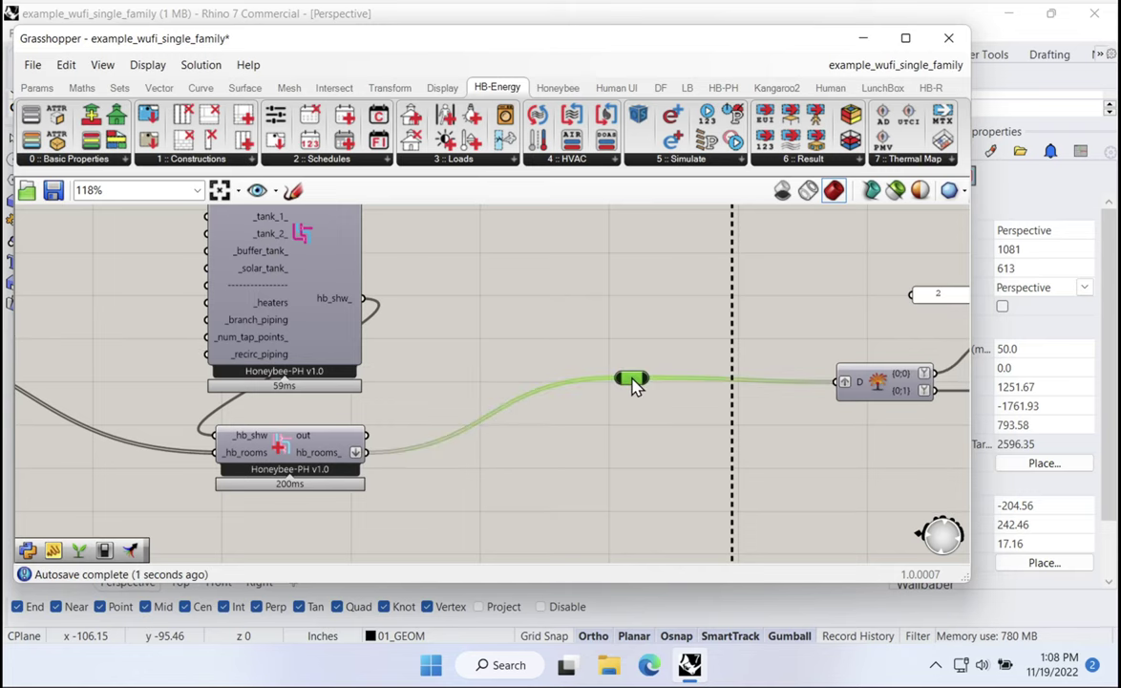
left_click(483, 487)
right_click_drag(510, 459, 686, 422)
scroll(248, 441, "down", 3)
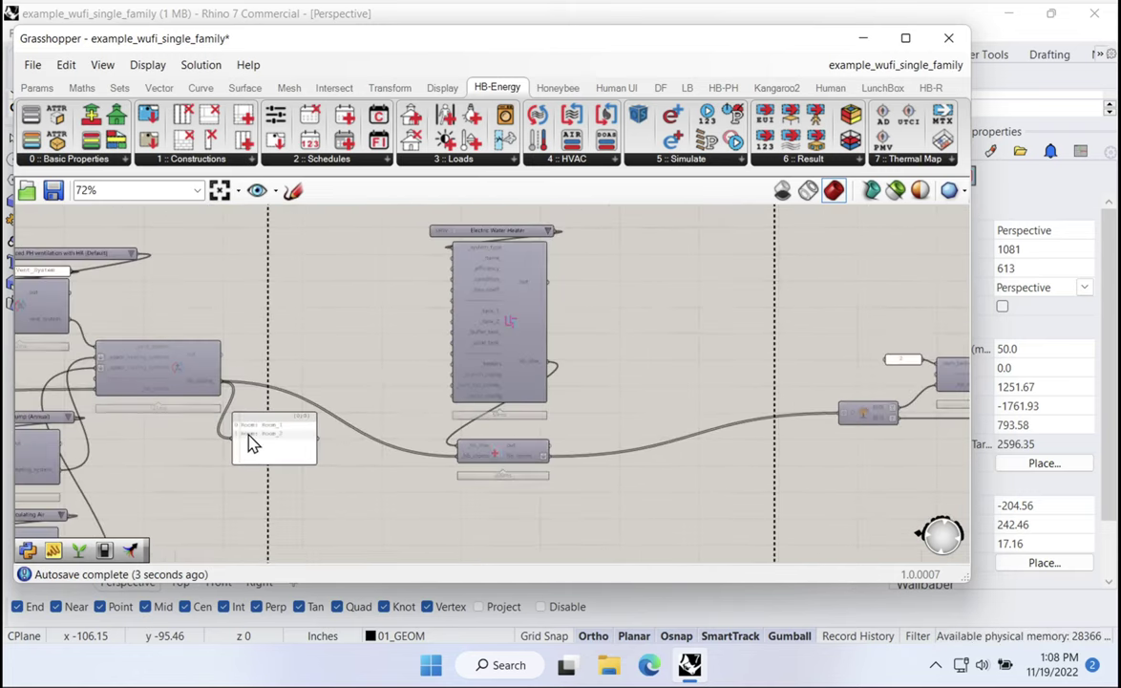
Delete the Room_1/Room_2 preview panel
left_click(248, 441)
scroll(582, 396, "up", 2)
left_click(576, 396)
right_click_drag(576, 395, 621, 439)
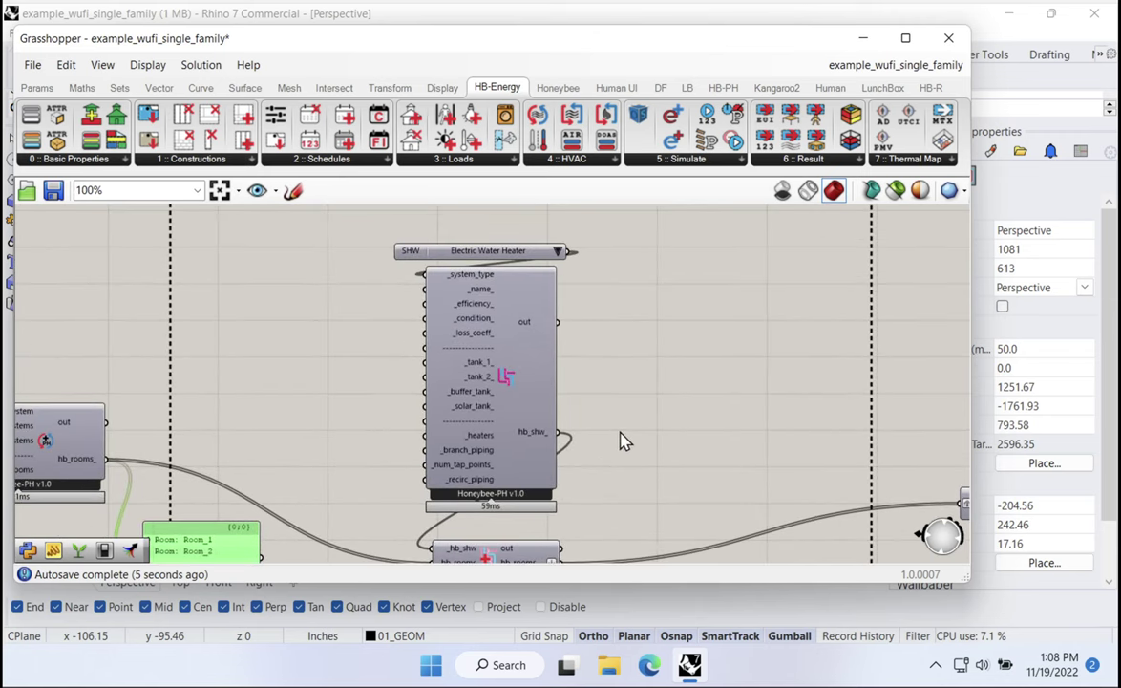
left_click(496, 346)
left_click_drag(495, 346, 503, 354)
right_click_drag(487, 502, 483, 418)
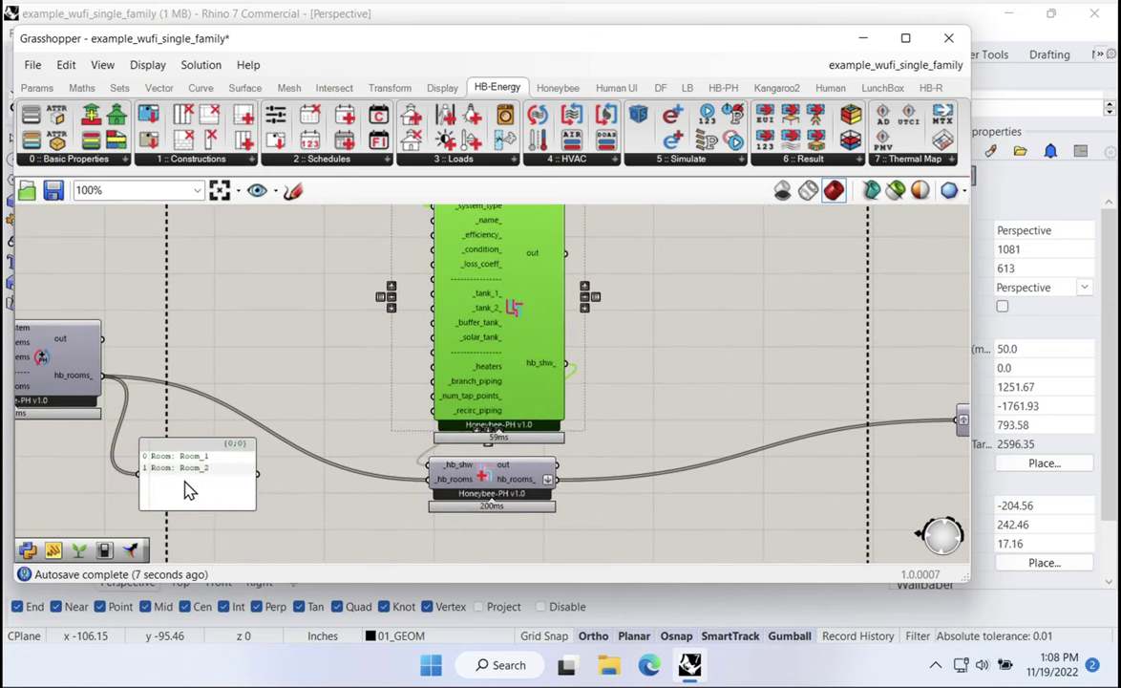
left_click(188, 489)
key("Delete")
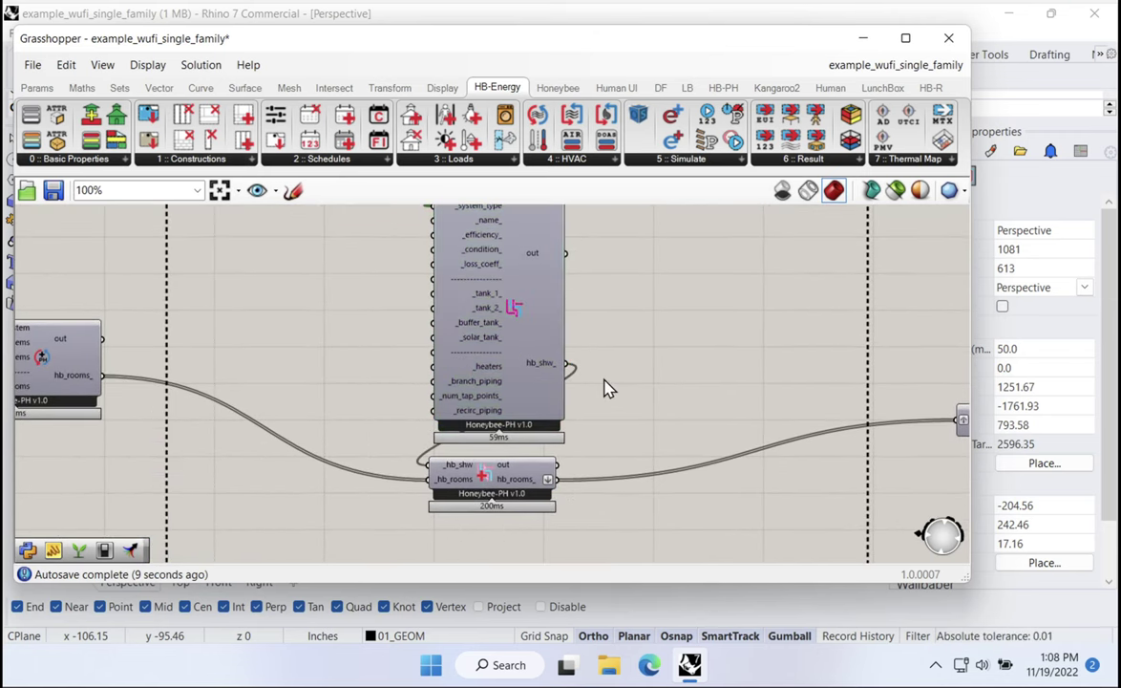
Box-select the Electric Water Heater list and components and move them right
right_click_drag(608, 388, 590, 436)
left_click_drag(657, 553, 456, 229)
left_click_drag(523, 330, 713, 343)
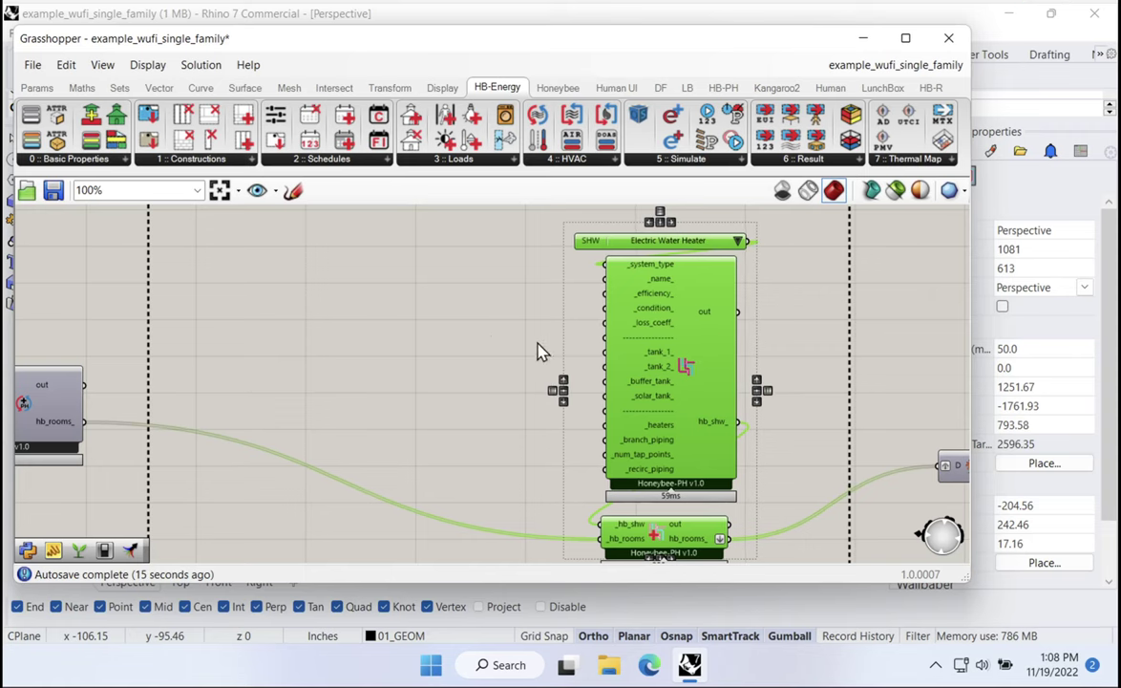
Place a Create SHW Tank component from the HB-PH set onto the canvas
left_click(531, 395)
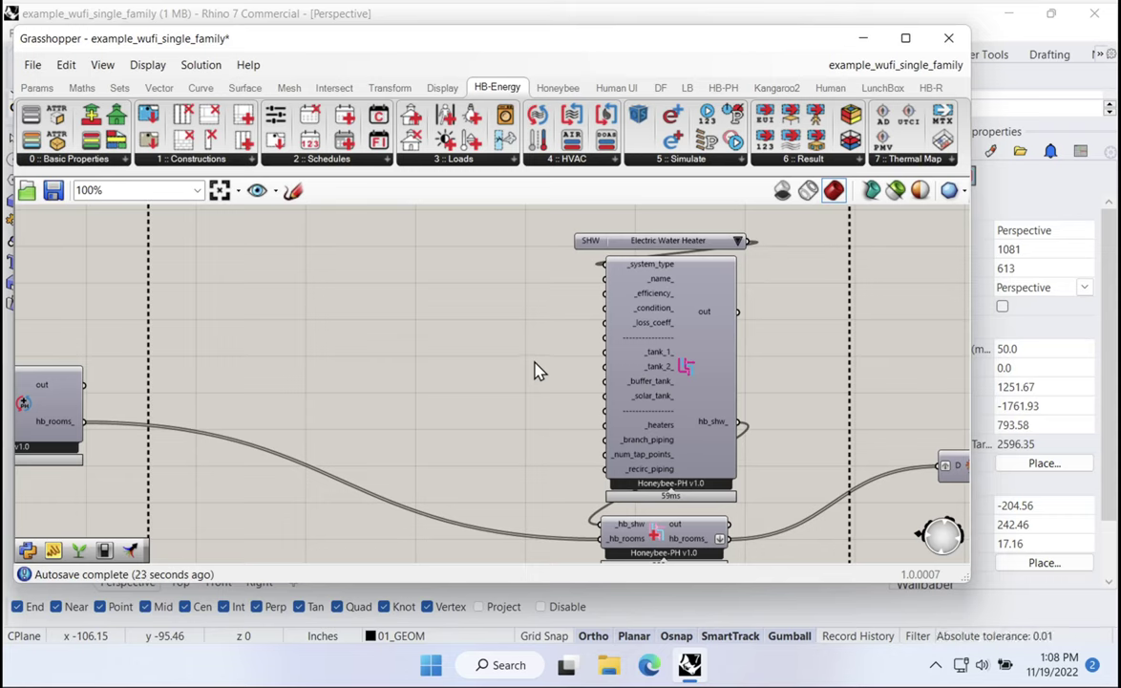
left_click(722, 89)
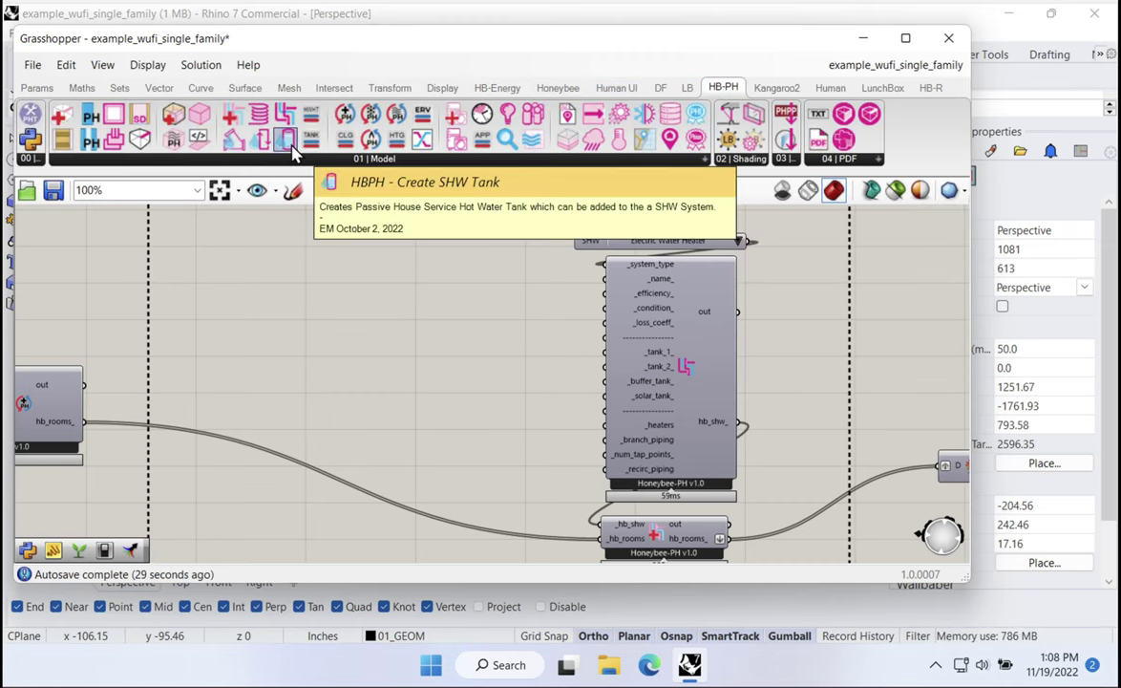
left_click_drag(287, 140, 310, 340)
Inspect the tank's default attributes in a temporary Panel, then delete the Panel
scroll(435, 324, "up", 2)
double_click(482, 326)
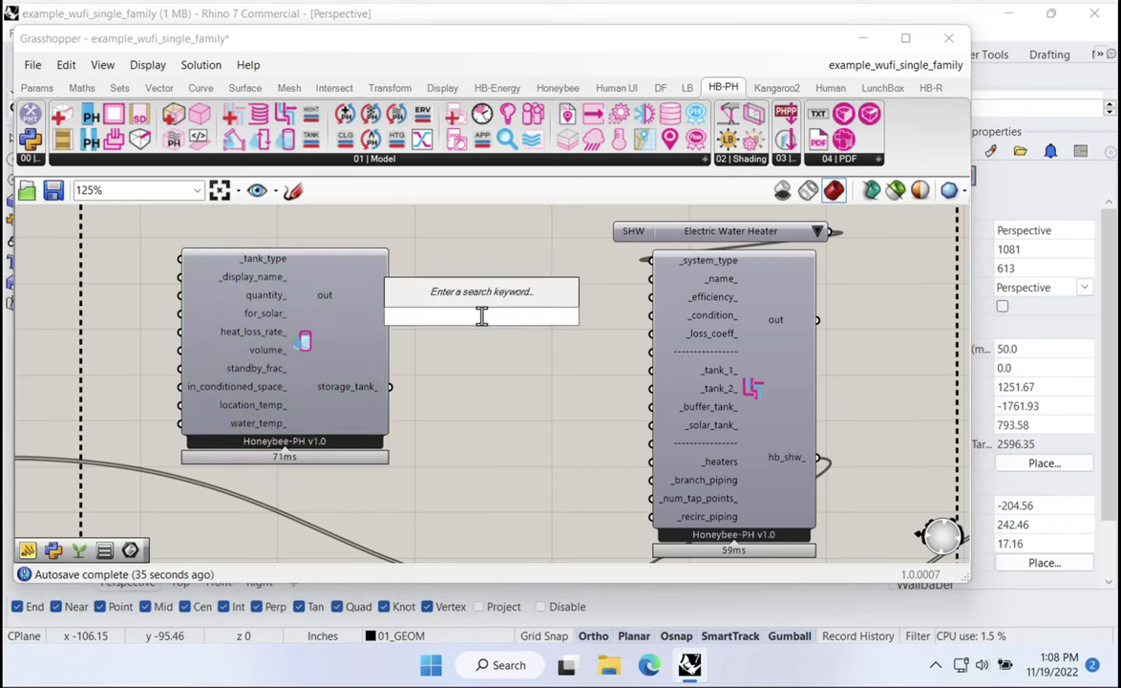
type("panel")
key("Return")
left_click_drag(397, 292, 515, 331)
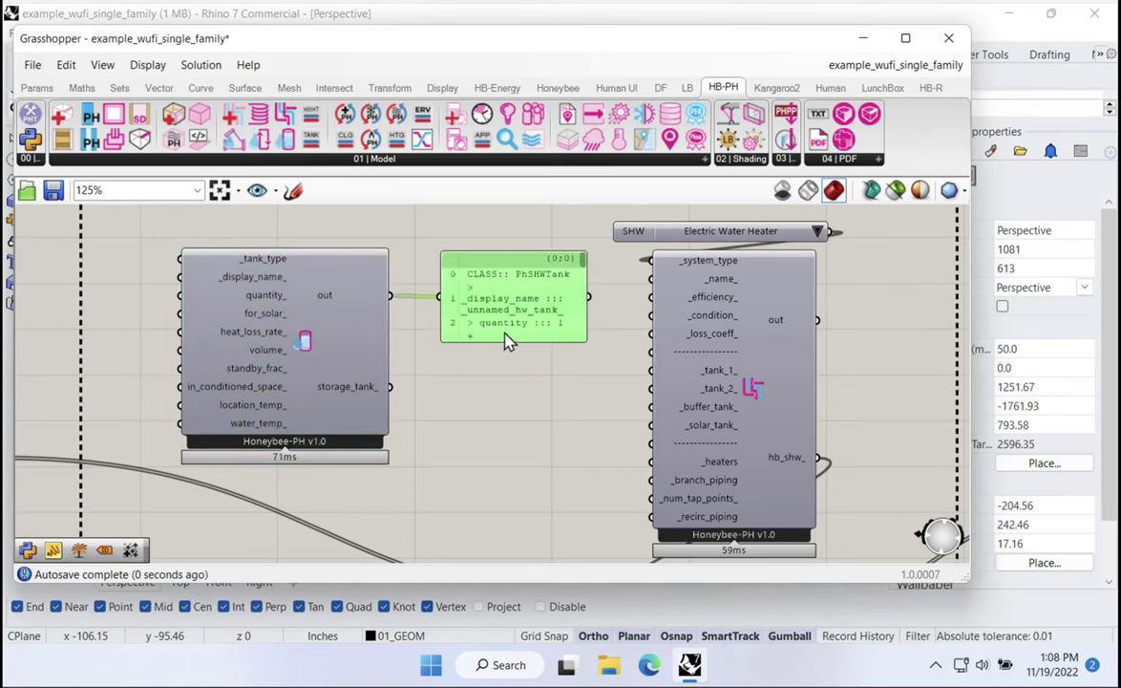
left_click_drag(583, 339, 752, 508)
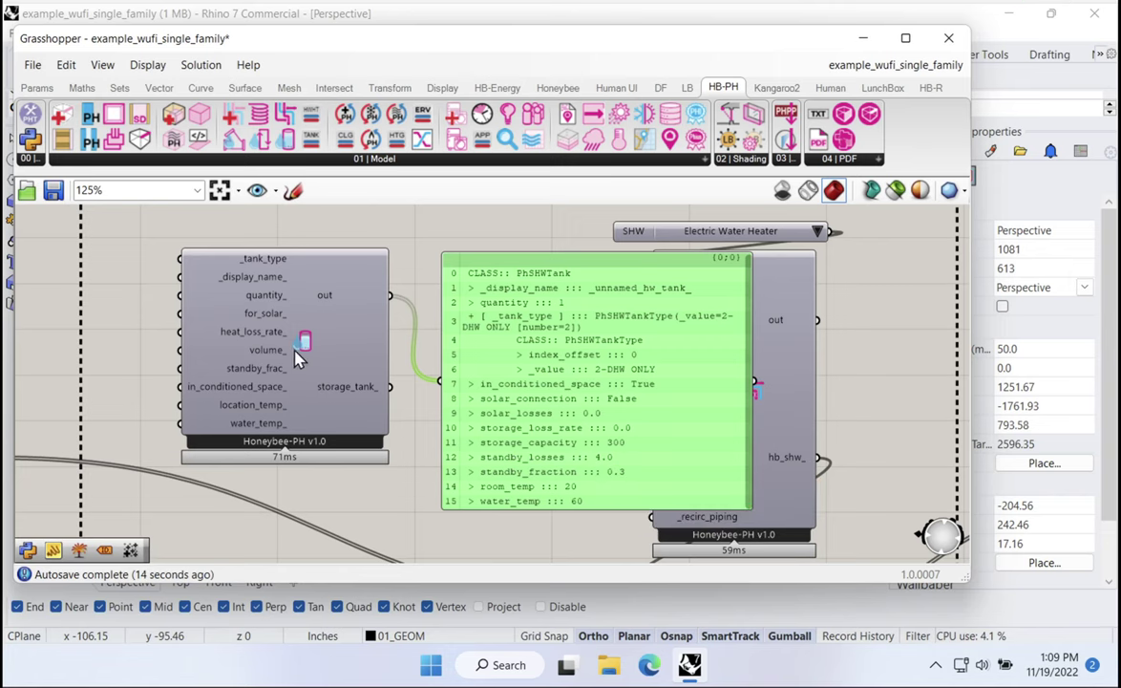
scroll(253, 406, "up", 2)
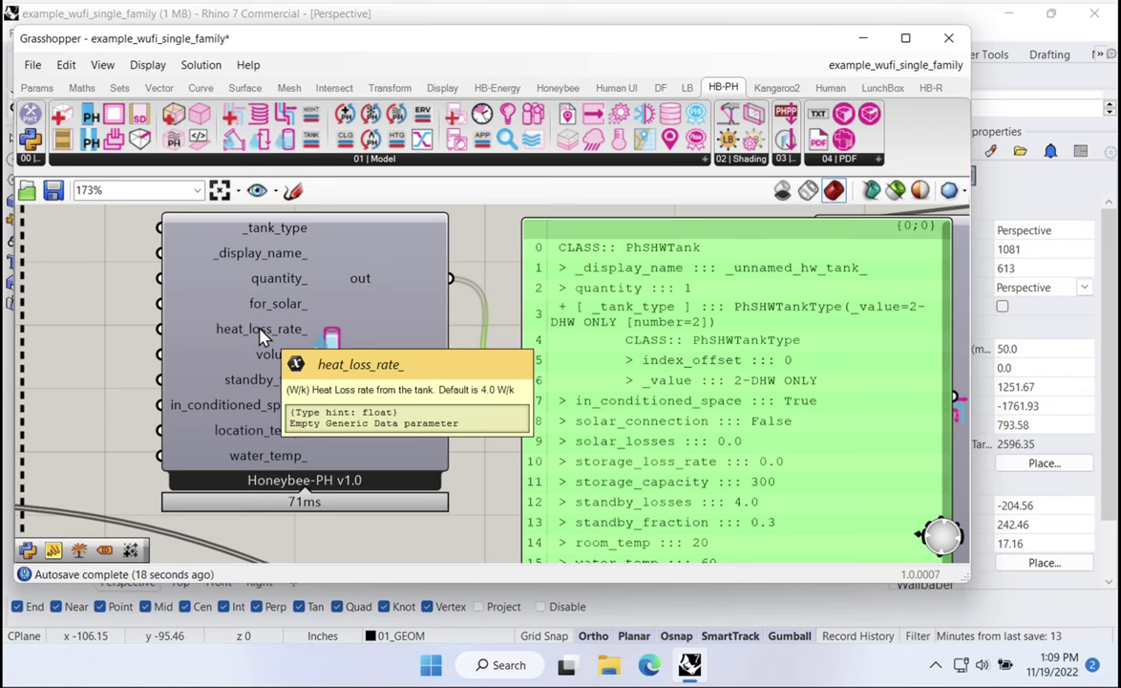
scroll(261, 336, "down", 2)
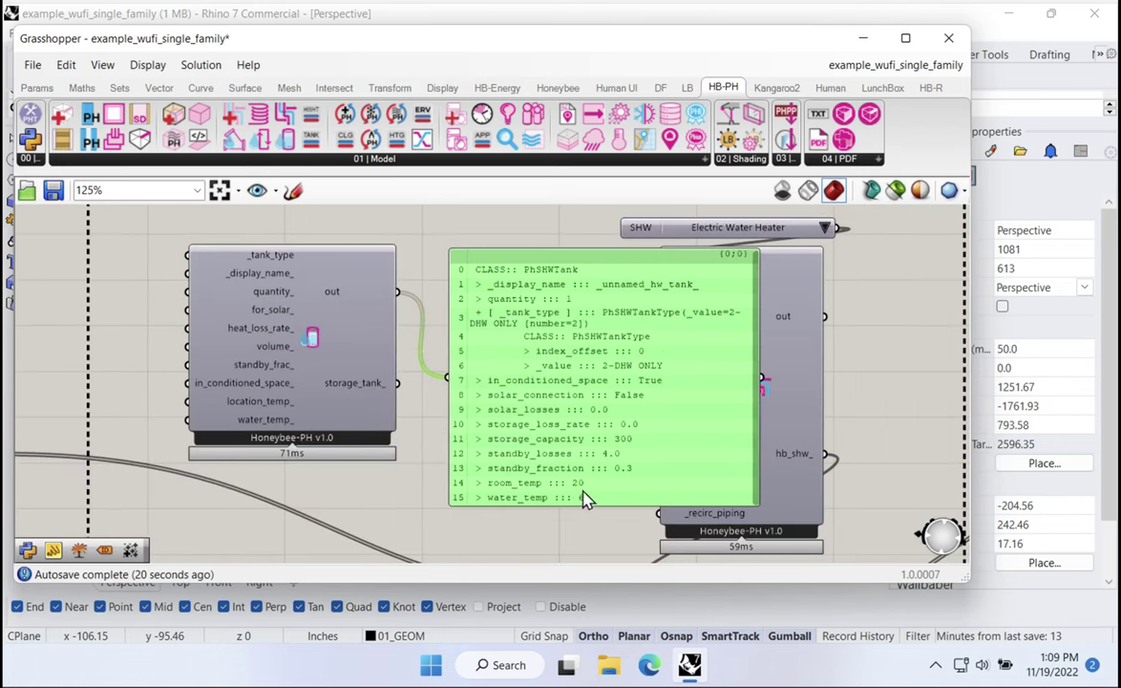
scroll(537, 456, "up", 1)
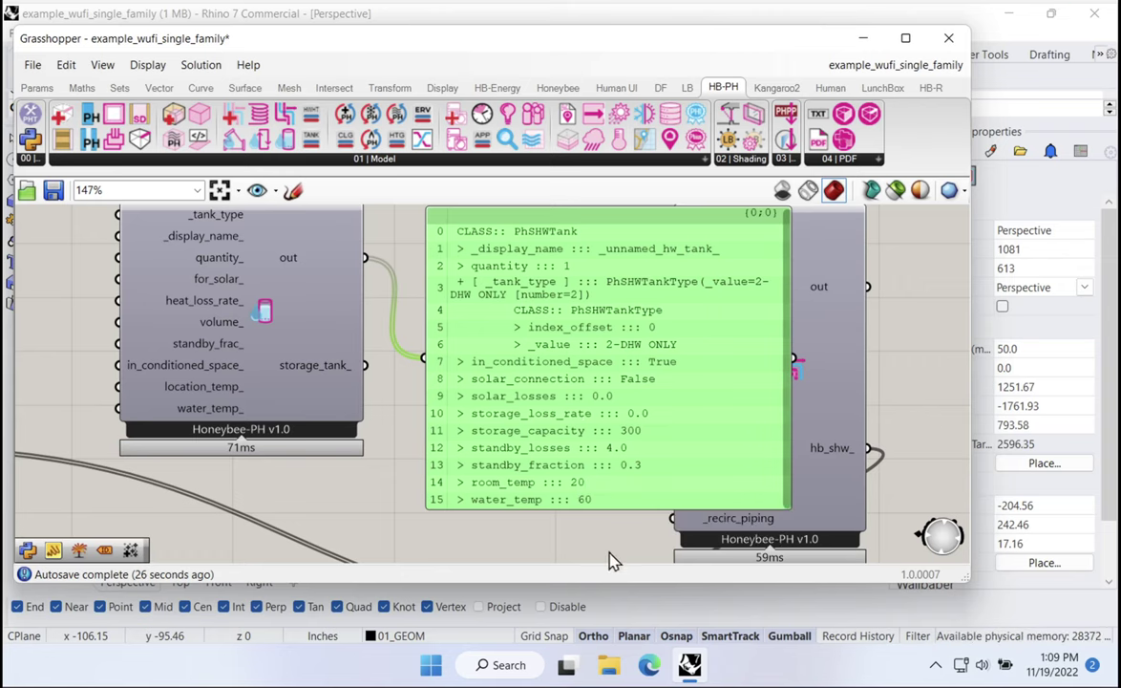
key("Delete")
Create an 'Eds_DHW_tank' name panel and place it beside the tank's inputs
left_click_drag(399, 392, 585, 400)
double_click(320, 239)
type("\"Ed")
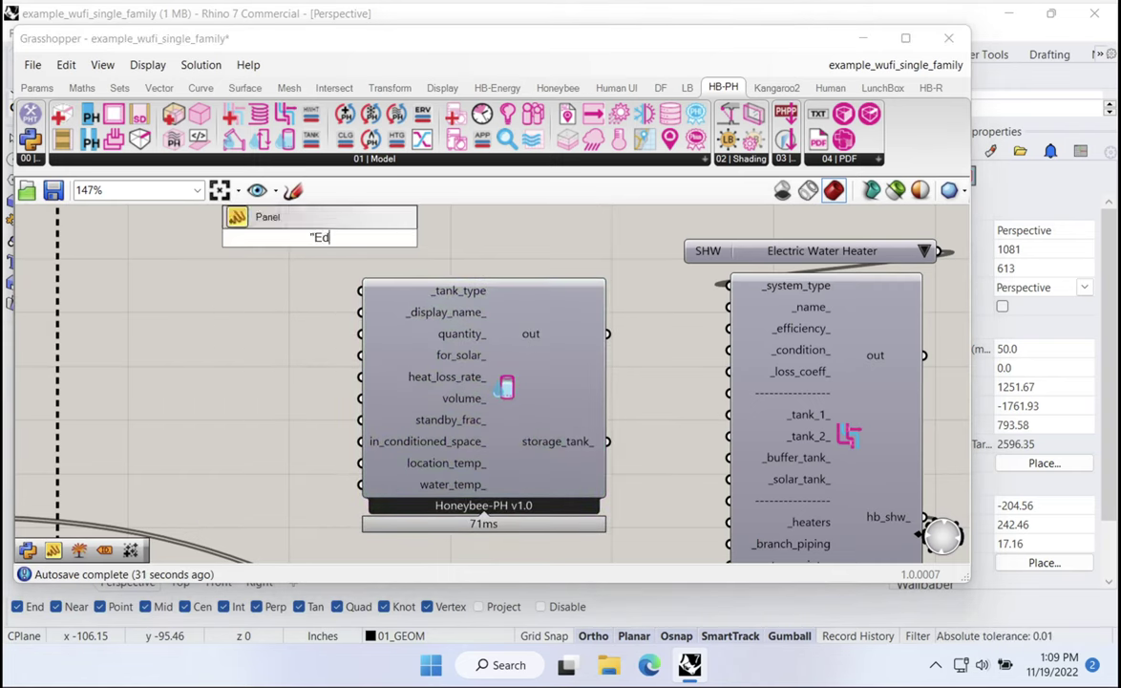
type("ds")
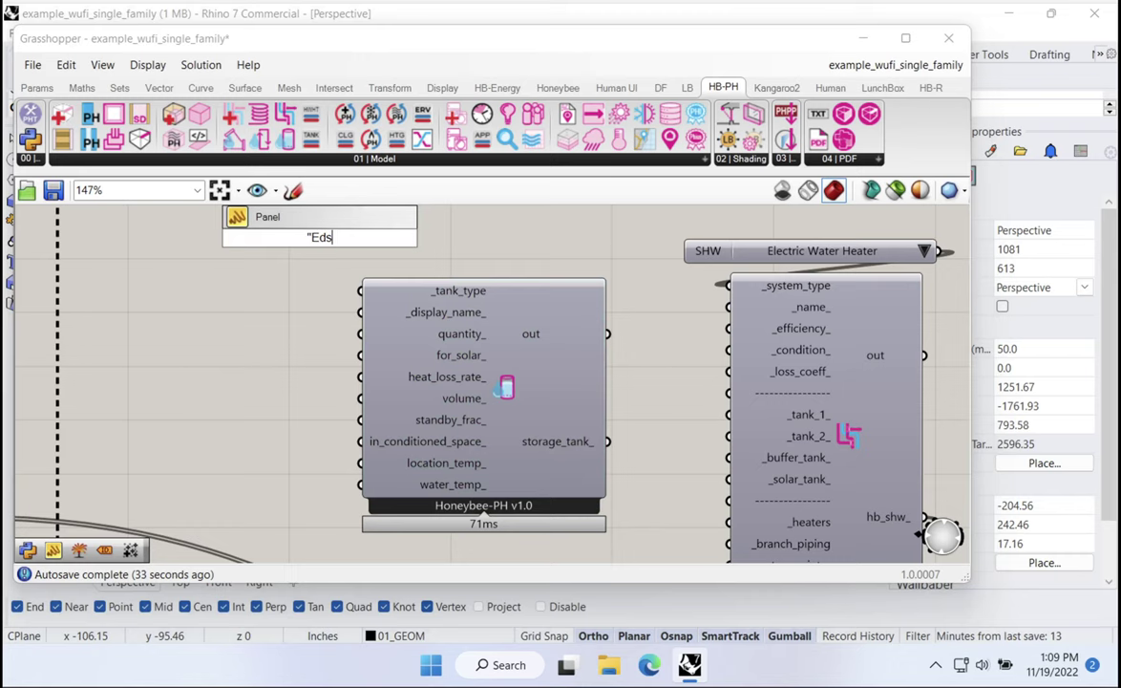
type("_DHW_tank")
key("Return")
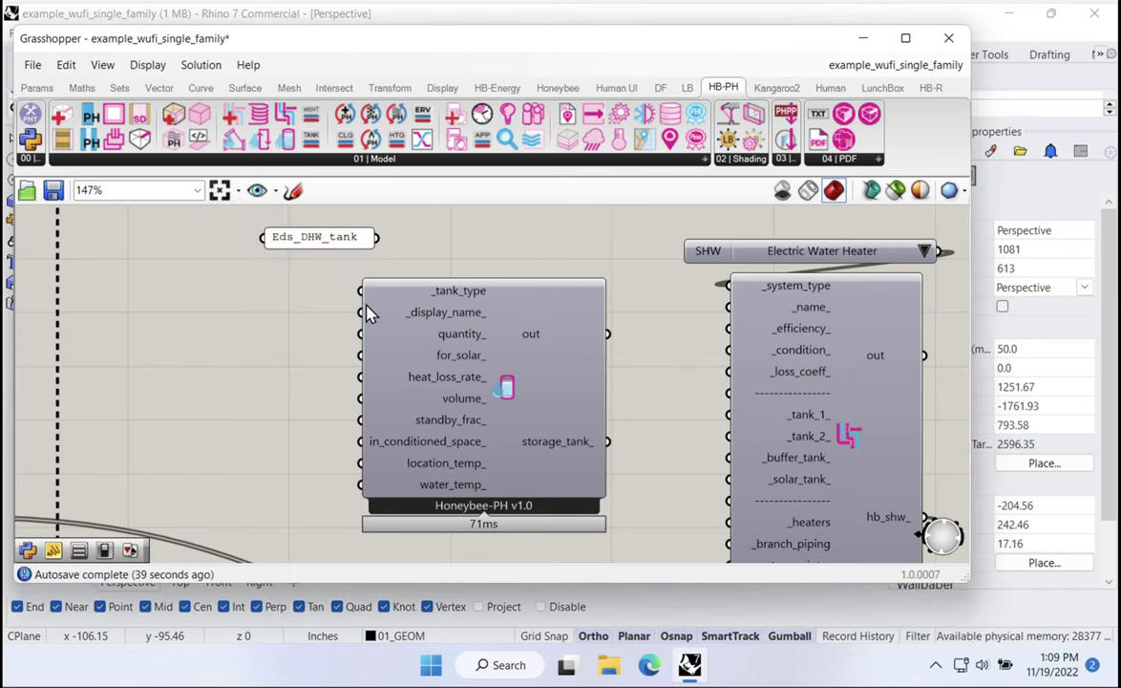
left_click_drag(318, 247, 285, 320)
Connect the tank to the water heater's _tank_1_ input and reposition the tank group
right_click_drag(521, 423, 431, 362)
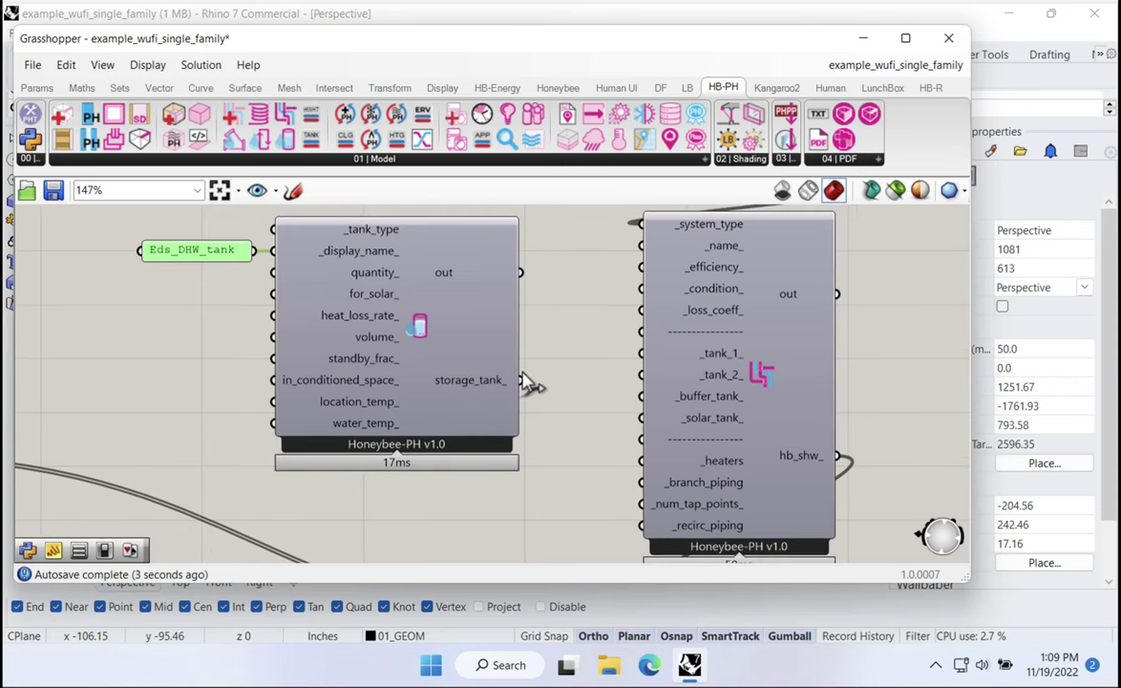
left_click_drag(521, 380, 638, 355)
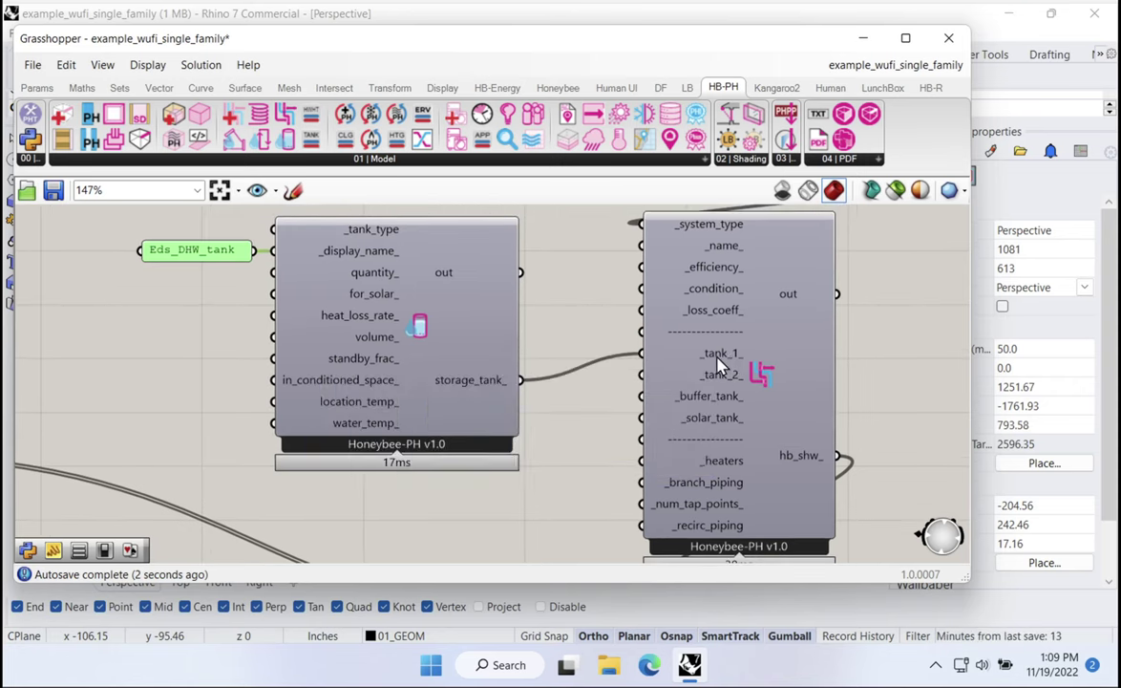
scroll(502, 492, "down", 3)
left_click_drag(502, 472, 320, 296)
left_click_drag(441, 356, 457, 324)
left_click(537, 476)
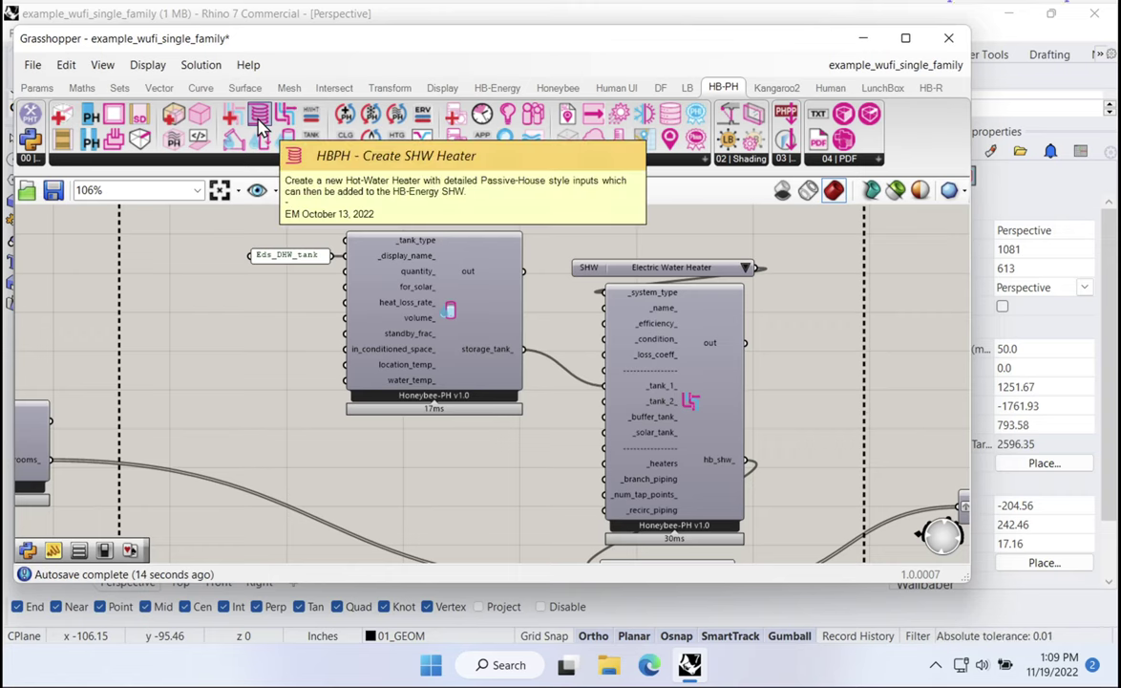
Add a Create SHW Heater component from the HB-PH toolbar
left_click_drag(260, 124, 425, 342)
scroll(425, 344, "up", 3)
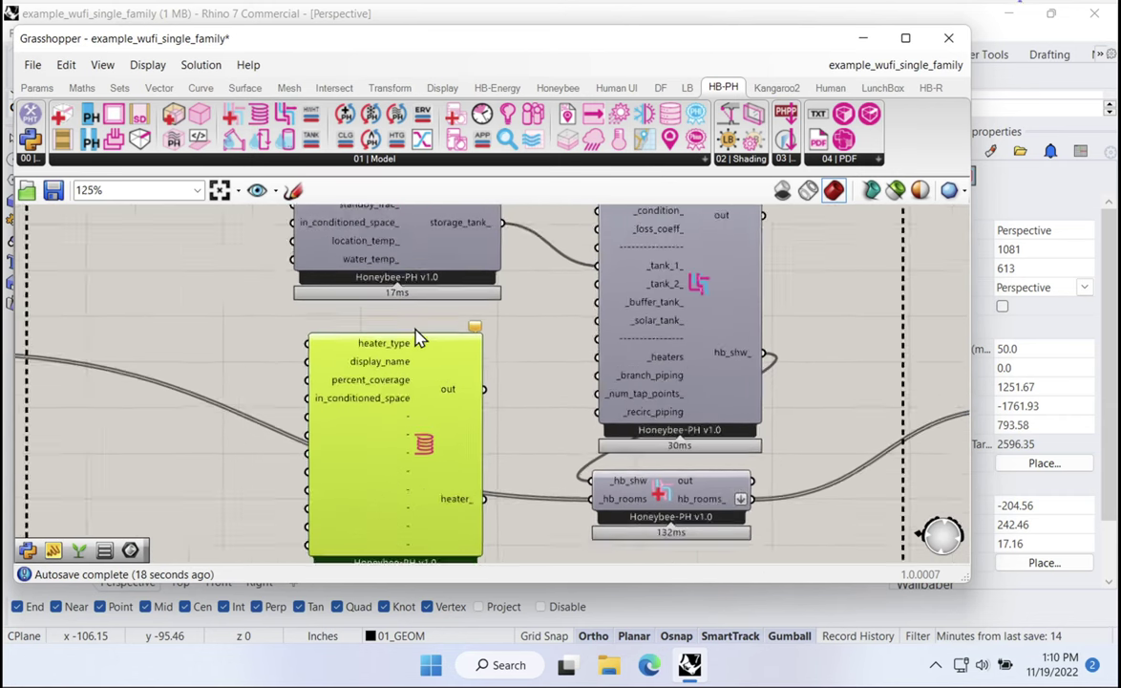
mouse_move(486, 332)
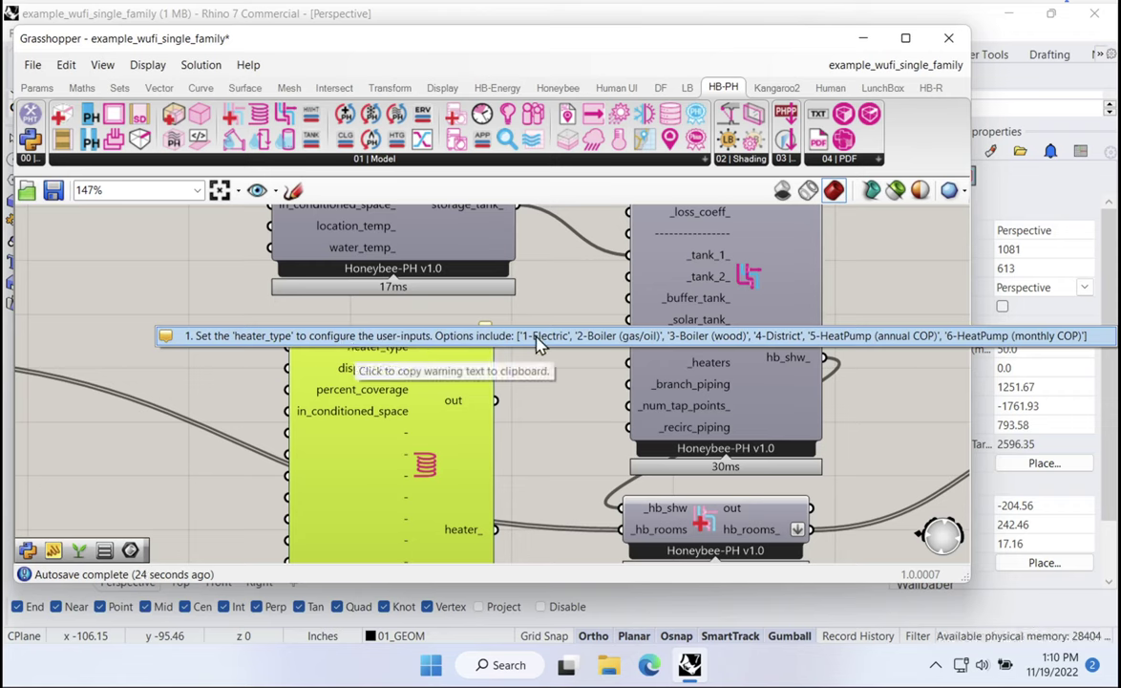
Add an HW Heater value list set to Elec. Resistance and wire it to heater_type
left_click(234, 298)
left_click_drag(367, 377, 364, 389)
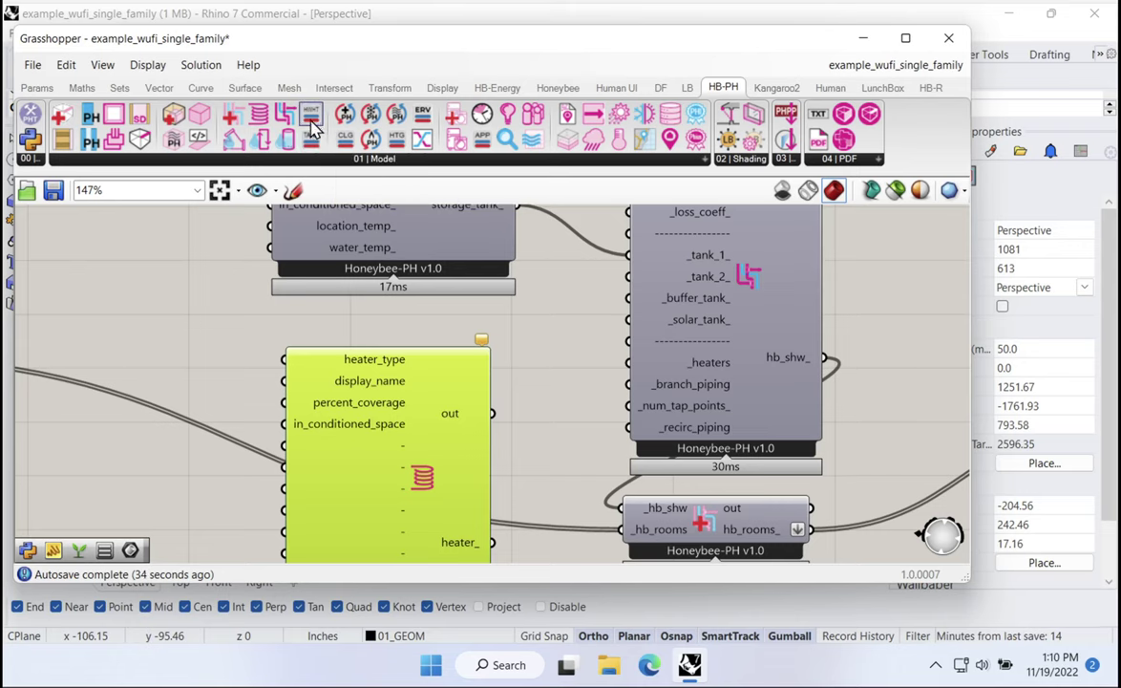
left_click_drag(313, 124, 332, 304)
left_click(497, 323)
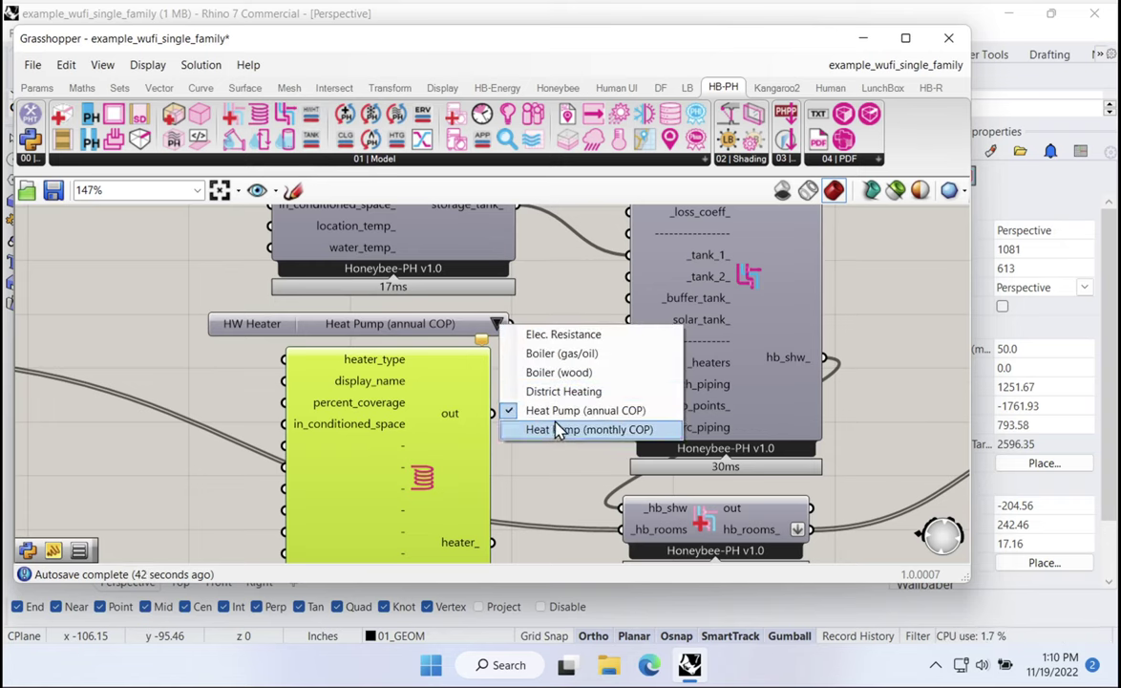
left_click(564, 336)
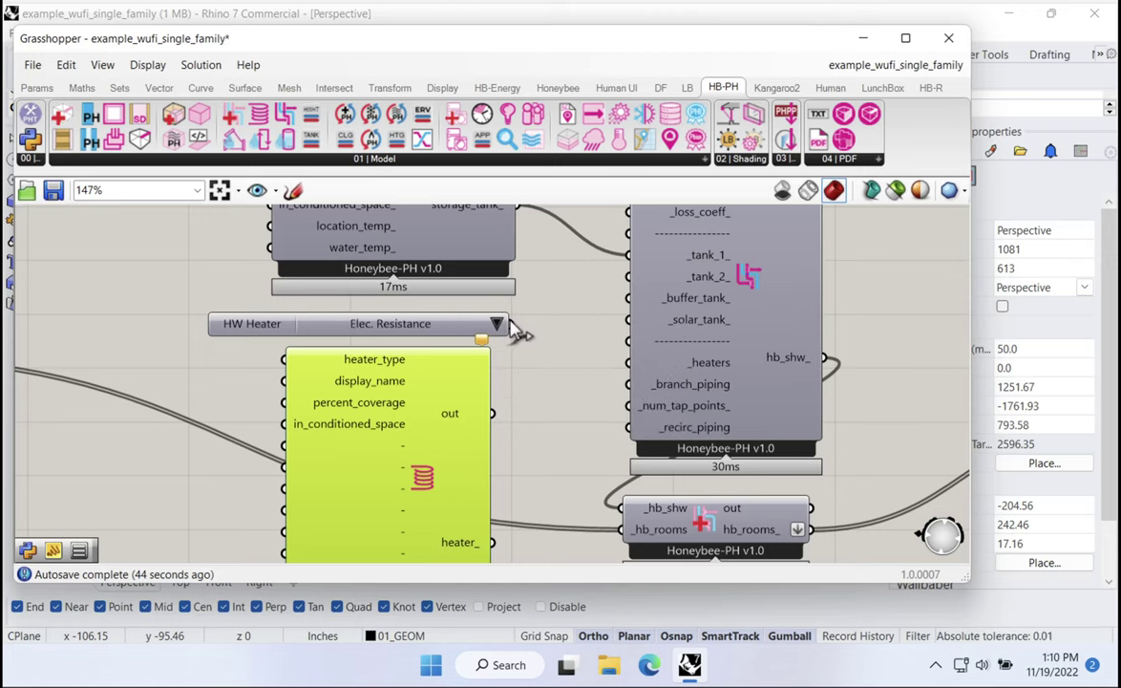
left_click_drag(511, 324, 286, 361)
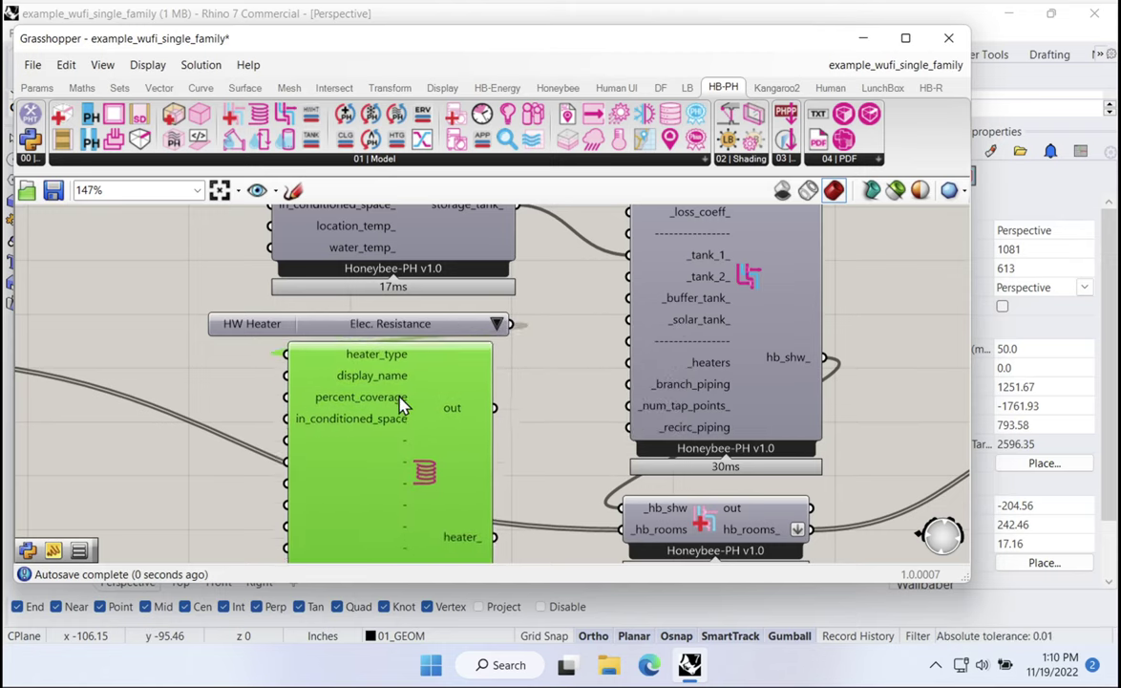
right_click_drag(400, 407, 406, 346)
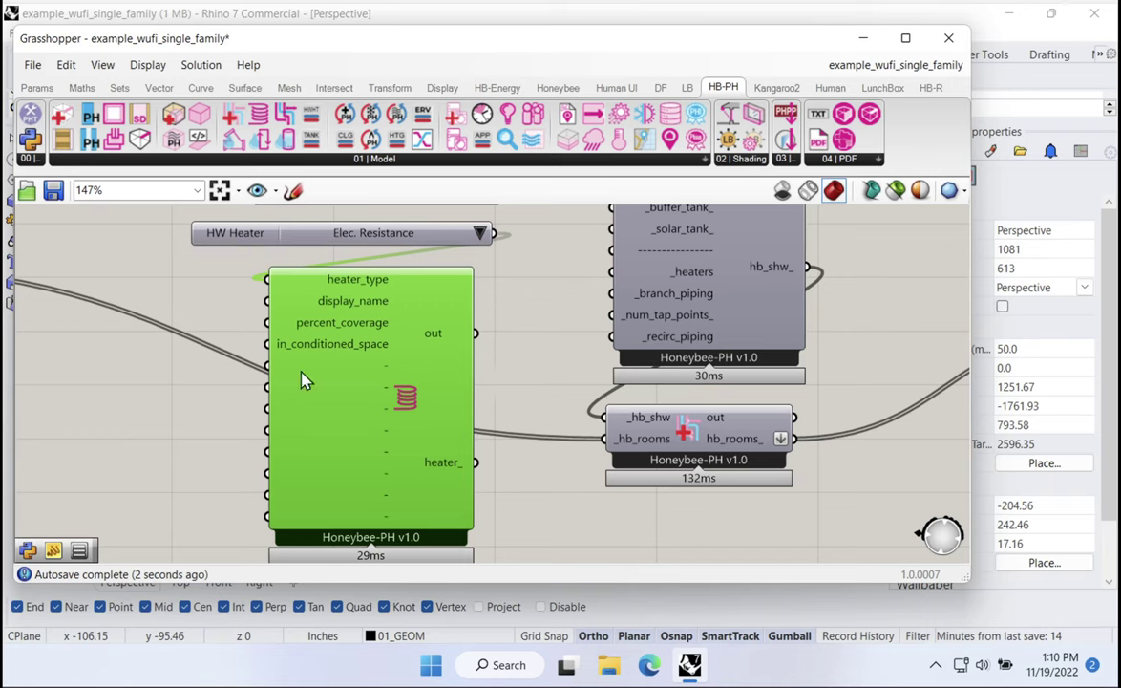
Try Heat Pump (monthly COP) as the heater type, then revert to Elec. Resistance
left_click(480, 234)
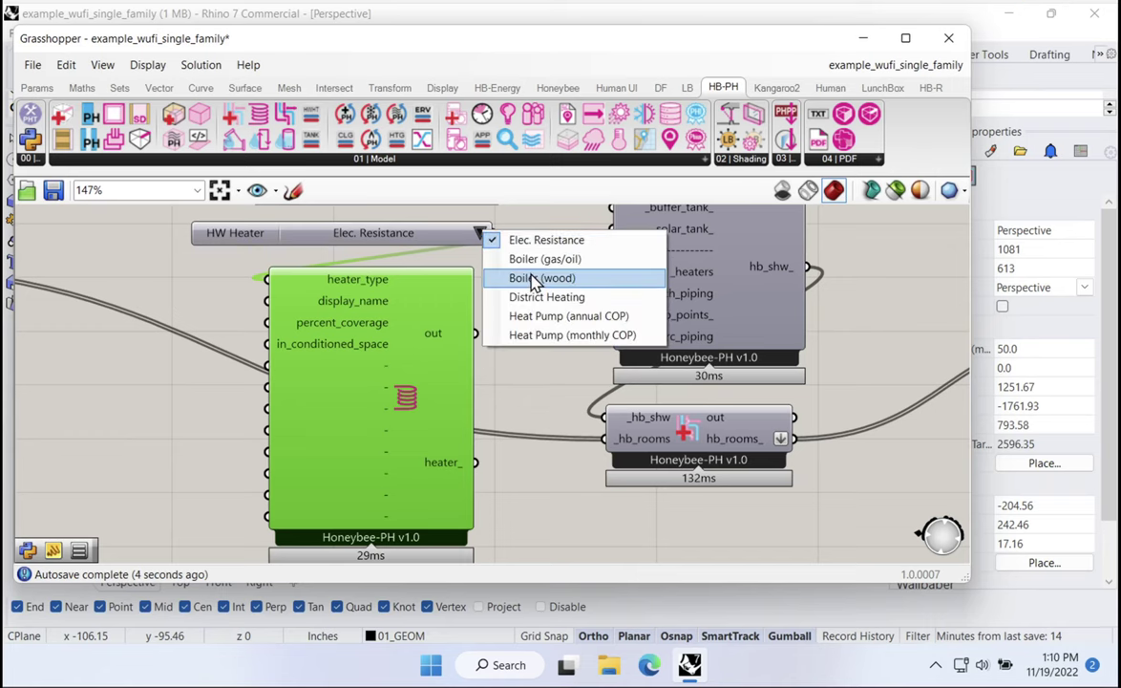
left_click(552, 336)
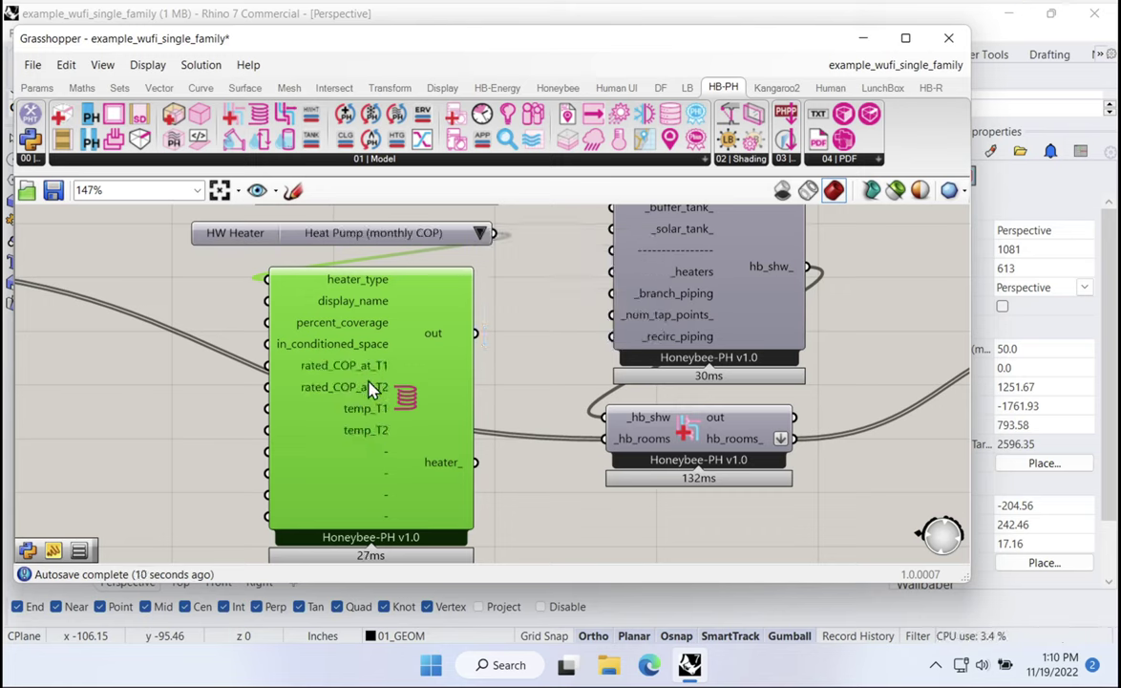
left_click(483, 236)
left_click(515, 244)
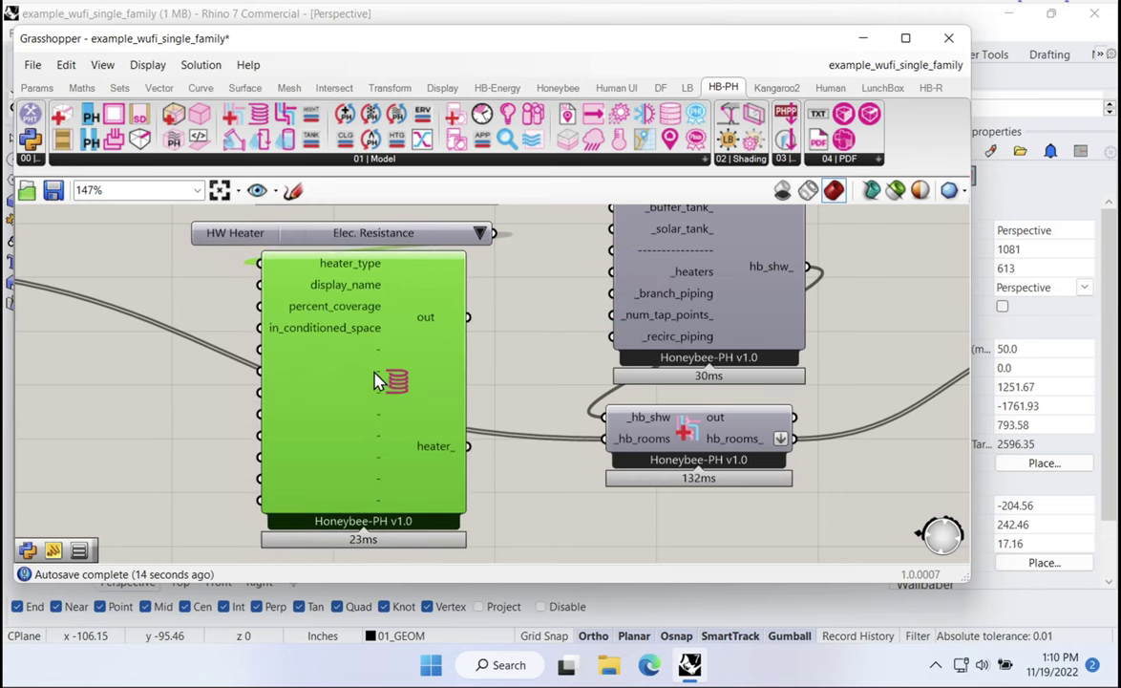
scroll(445, 343, "down", 3)
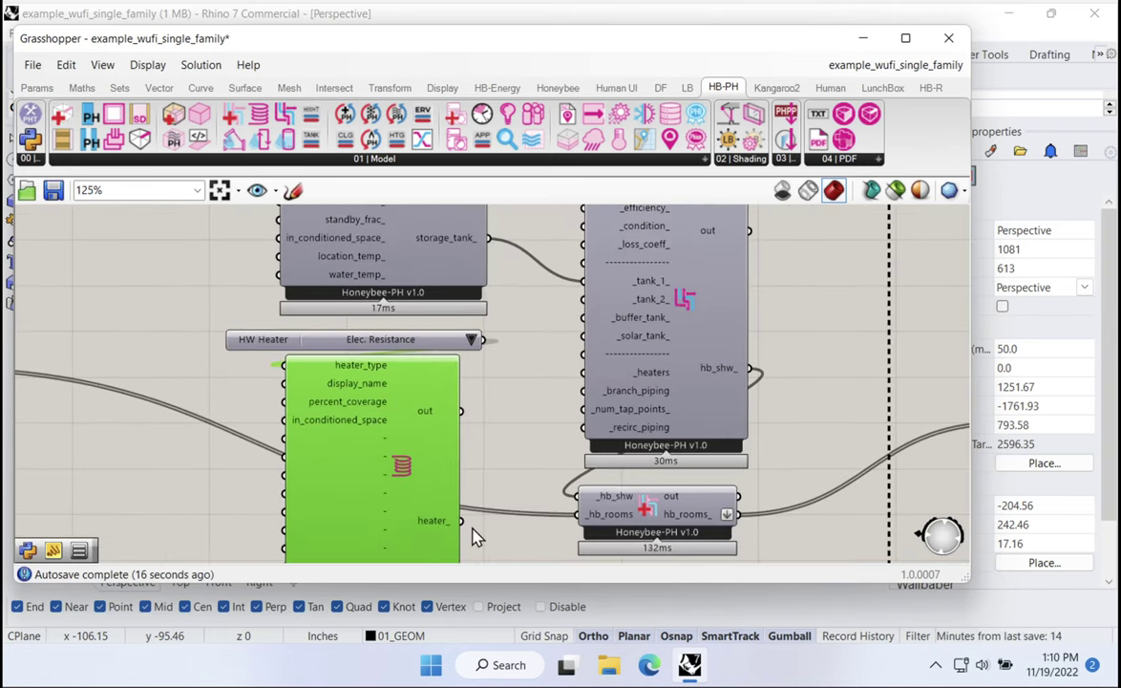
double_click(516, 420)
type("panel")
key("Return")
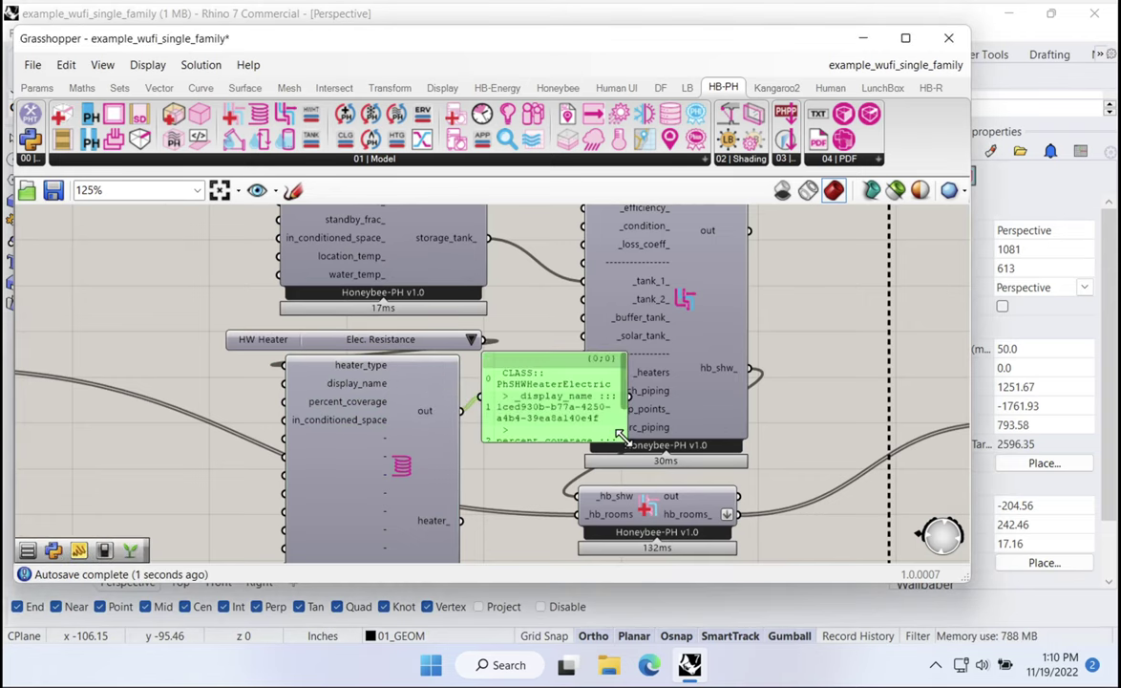
left_click_drag(621, 435, 898, 523)
right_click_drag(897, 523, 796, 295)
left_click_drag(728, 262, 738, 470)
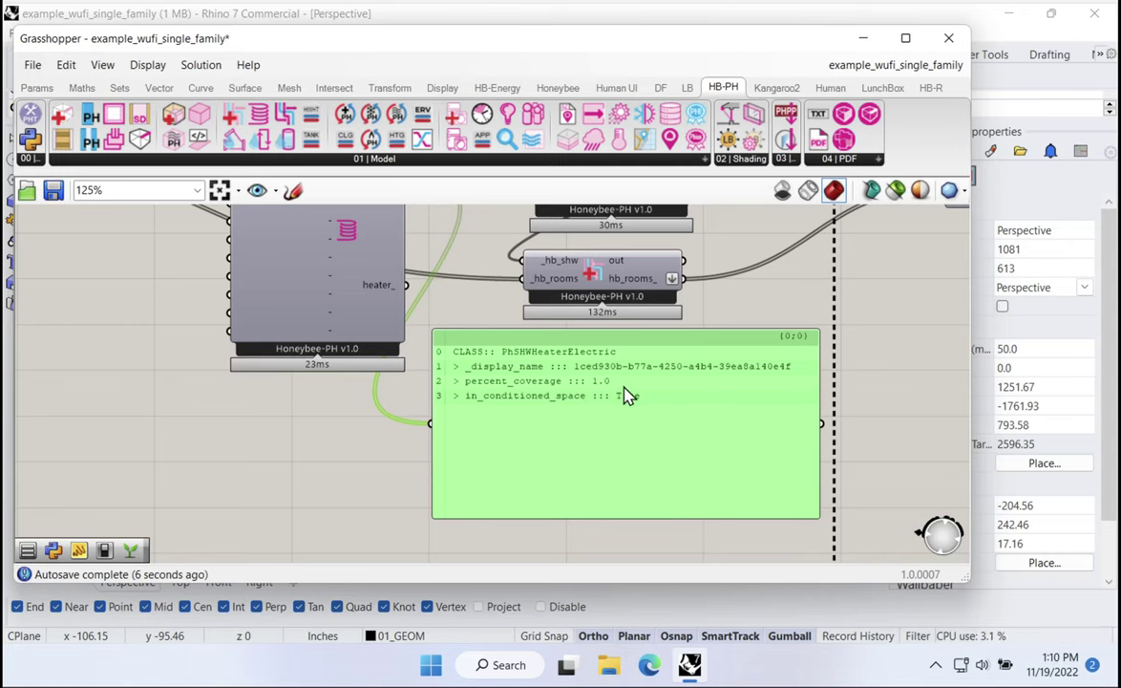
key("Delete")
right_click_drag(477, 234, 538, 420)
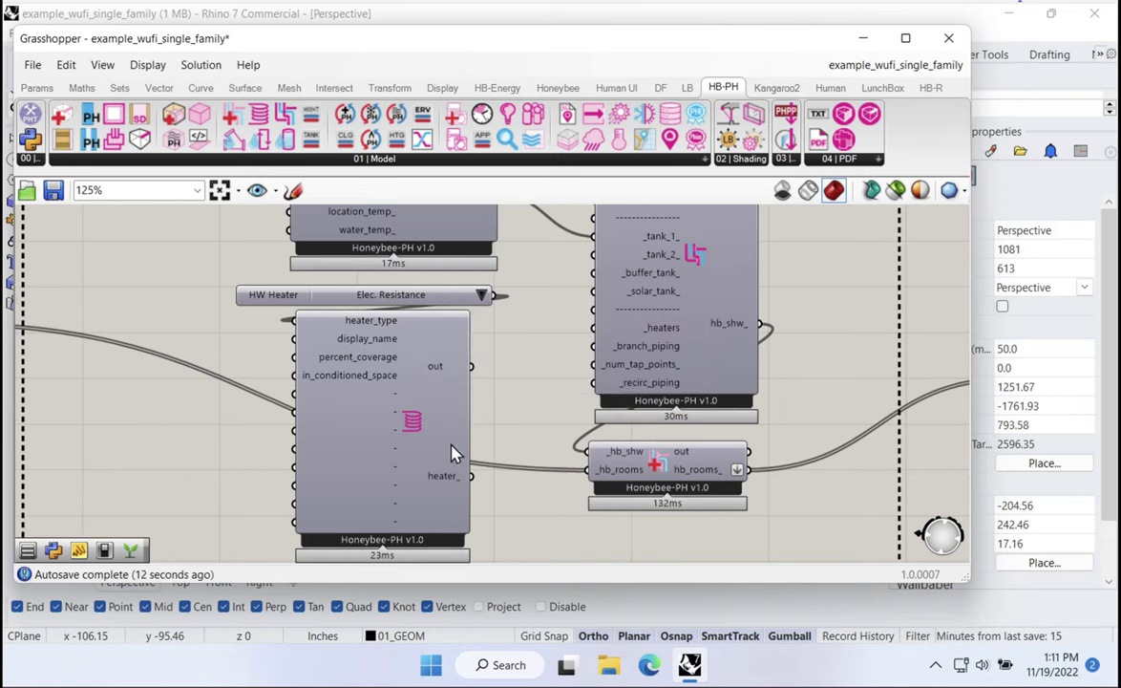
Connect the heater output to the _heaters input and tidy the tank and its name panel
left_click_drag(475, 476, 546, 299)
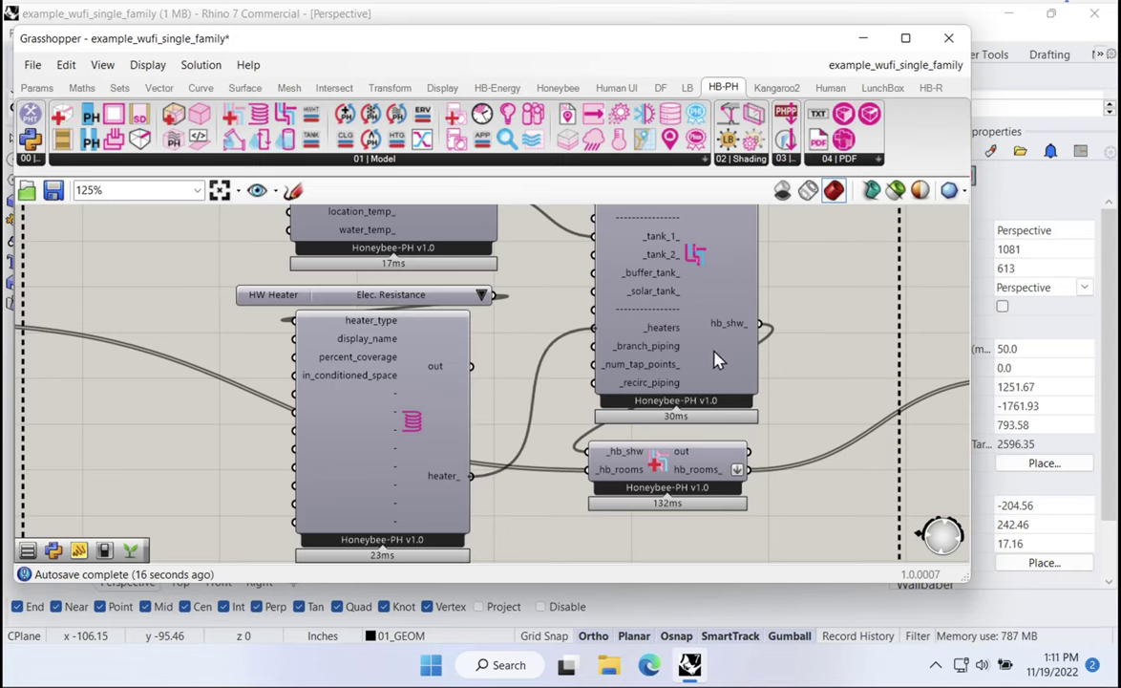
left_click(656, 465)
right_click_drag(551, 245, 595, 460)
left_click_drag(559, 434, 225, 250)
left_click_drag(481, 360, 469, 355)
scroll(468, 356, "down", 3)
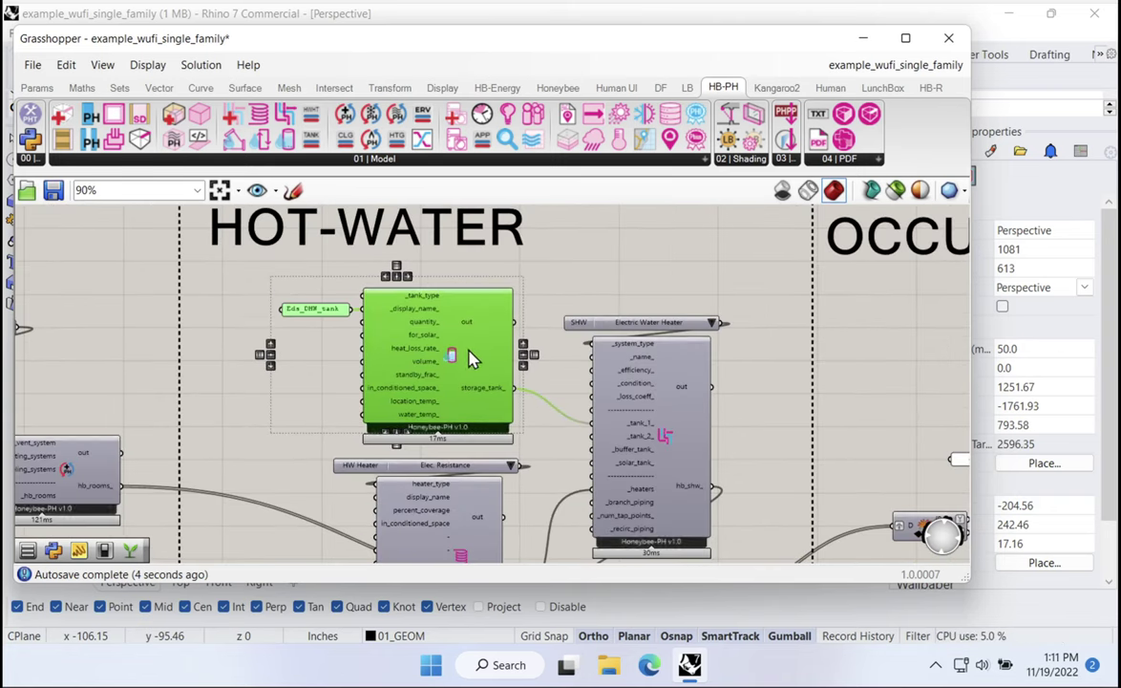
left_click(613, 395)
Re-run the EXPORT TO WUFI-XML group by toggling its write switch
right_click_drag(613, 395, 645, 400)
scroll(563, 425, "down", 3)
scroll(480, 476, "up", 3)
right_click_drag(480, 475, 413, 495)
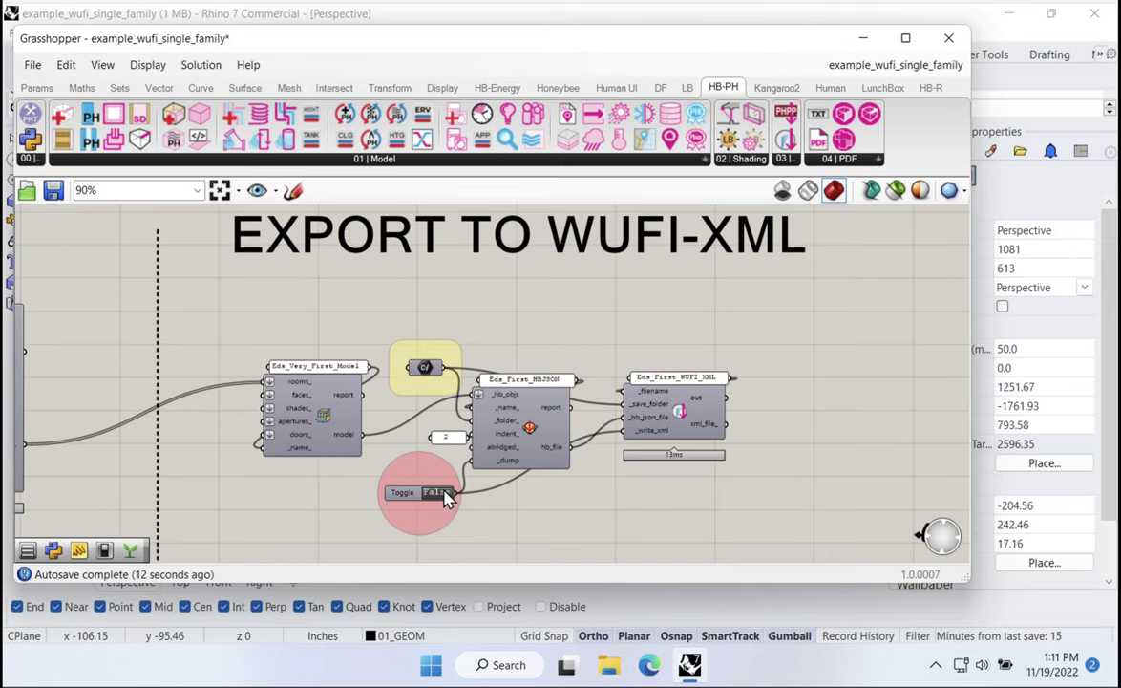
left_click(441, 492)
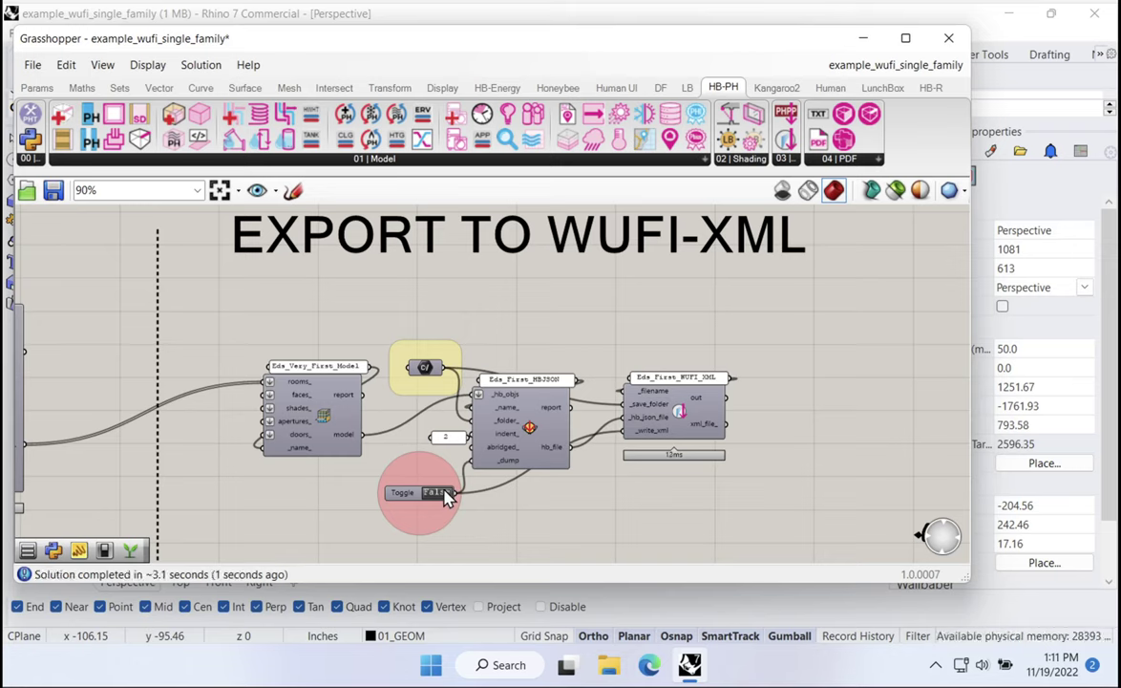
Launch WUFI Passive Free and open Eds_First_WUFI_XML_11_19_13_11_20.xml from the Desktop, accepting units
left_click(430, 665)
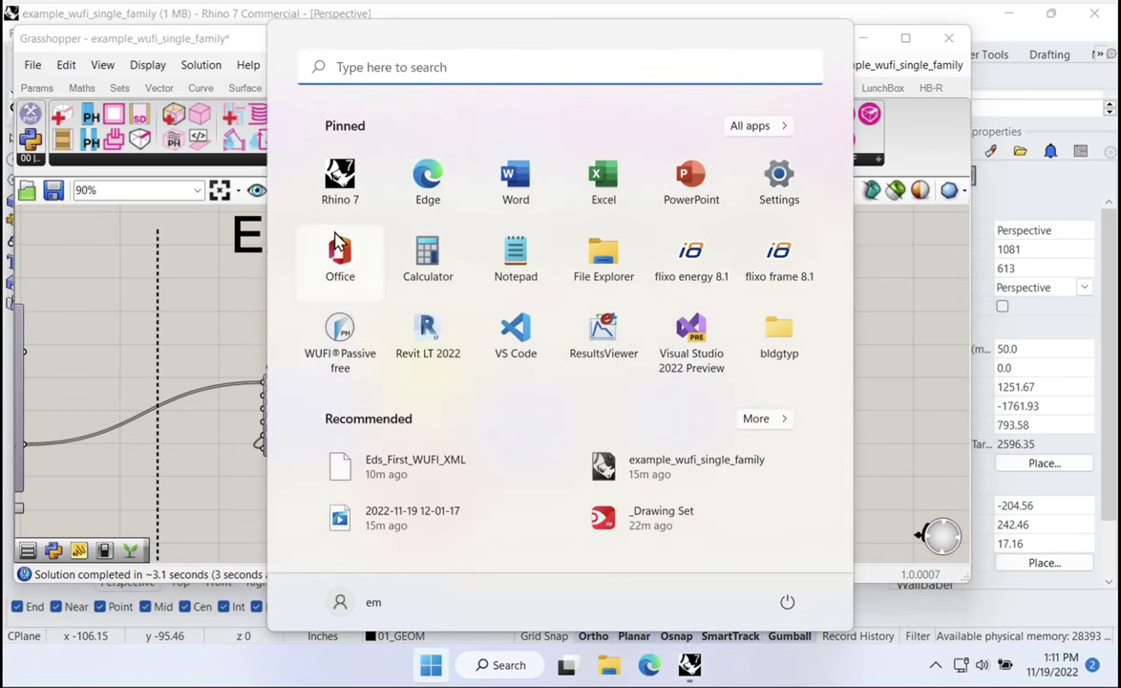
left_click(348, 336)
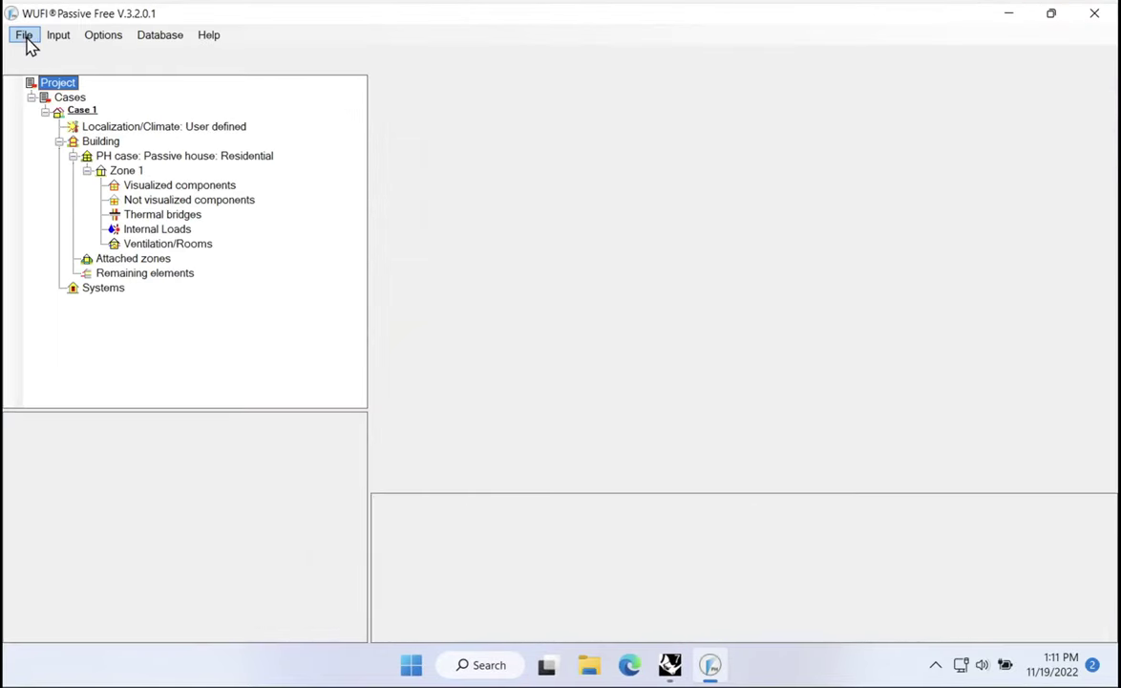
left_click(24, 36)
left_click(43, 70)
scroll(106, 162, "up", 5)
left_click(91, 148)
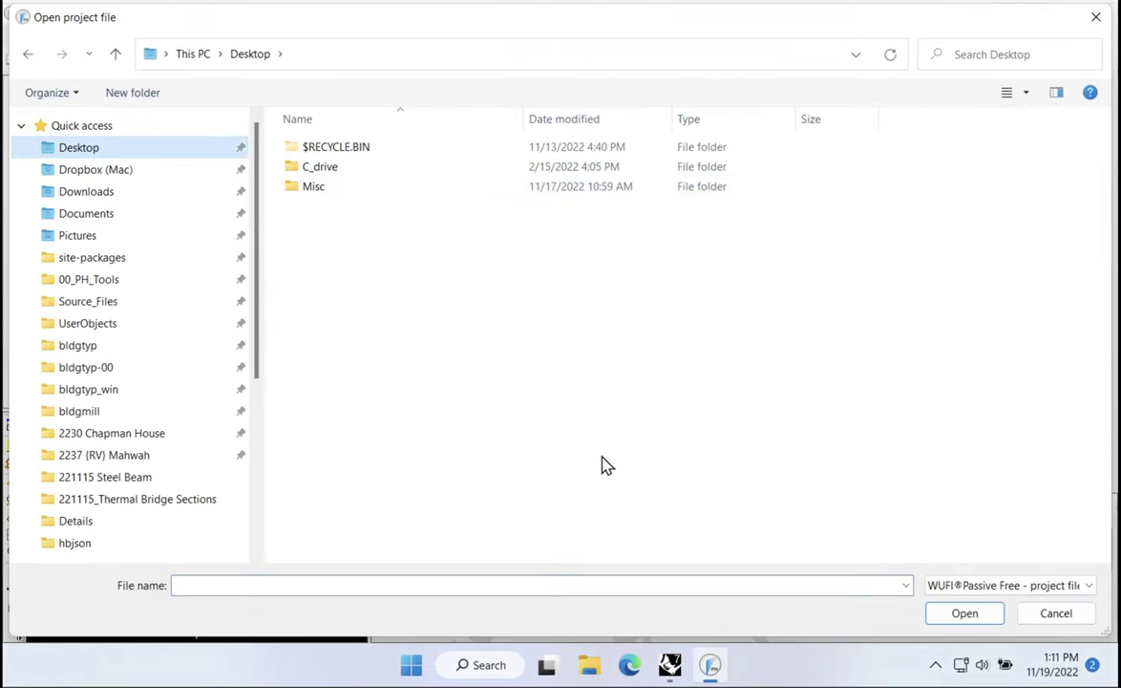
left_click(1003, 584)
left_click(993, 618)
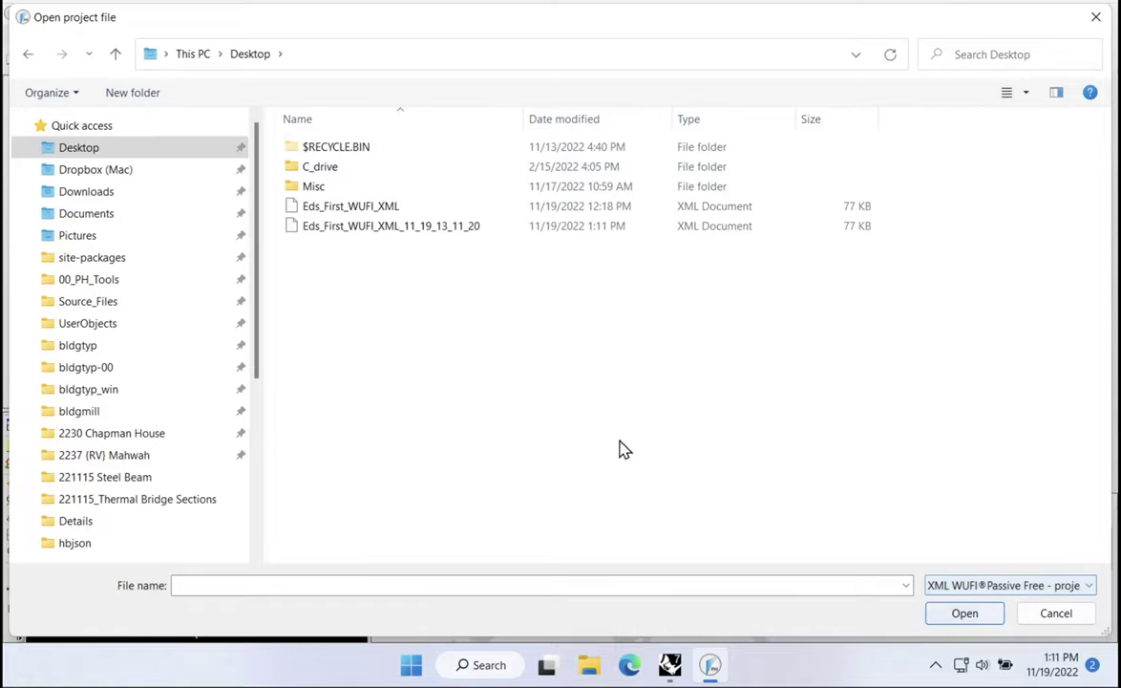
left_click(375, 234)
left_click(967, 614)
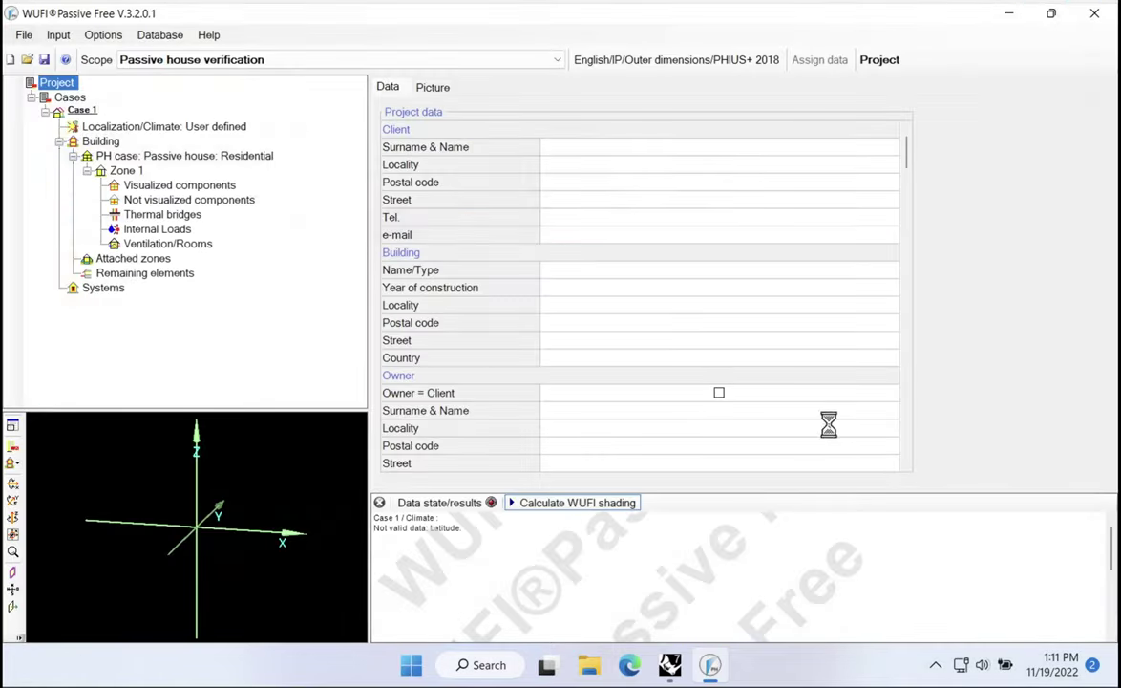
left_click(642, 406)
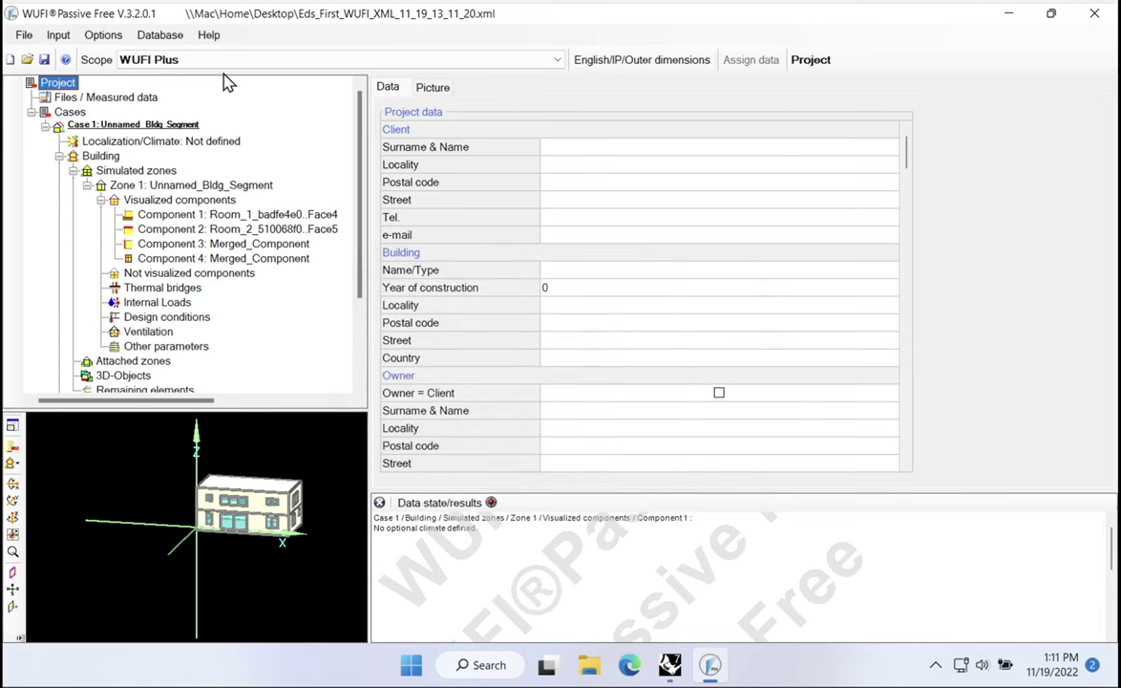
left_click(218, 61)
Set scope to Passive house verification and mark the Ideal Air System's water storage as DHW
left_click(214, 90)
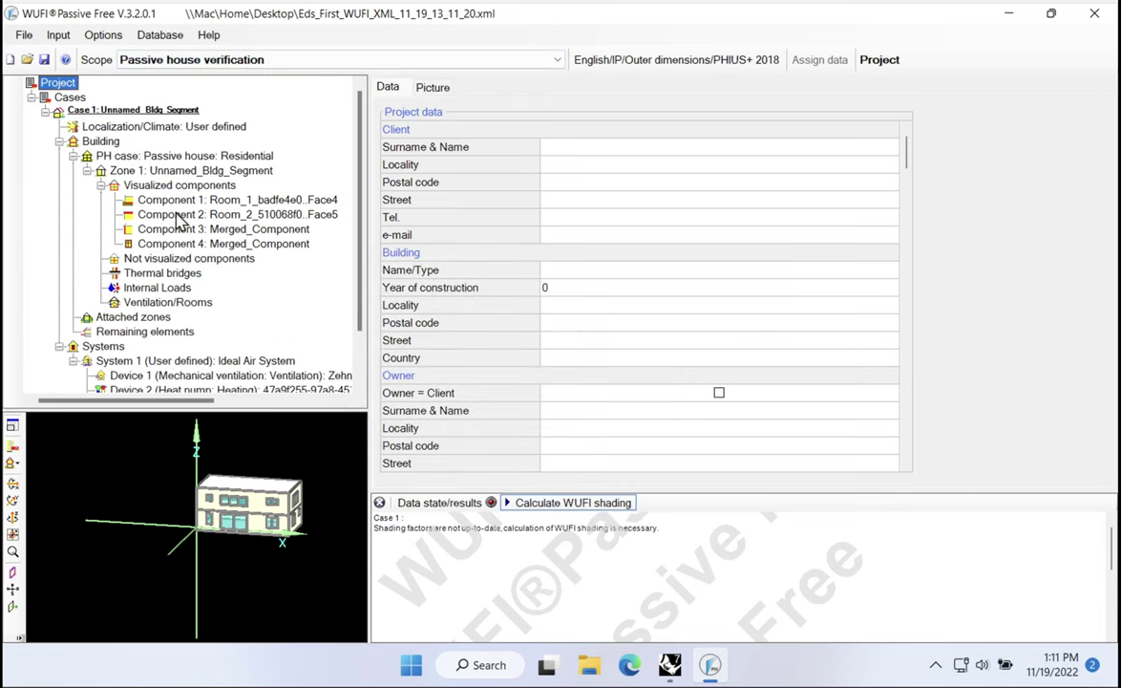
scroll(208, 285, "down", 1)
left_click(205, 304)
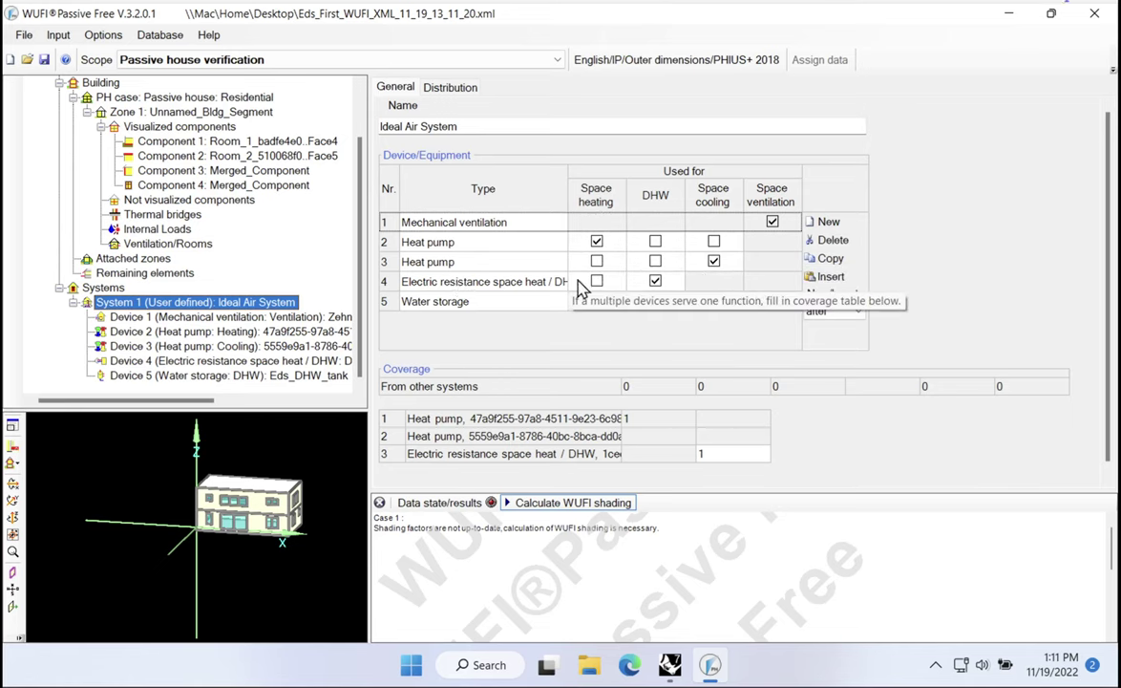
left_click(655, 301)
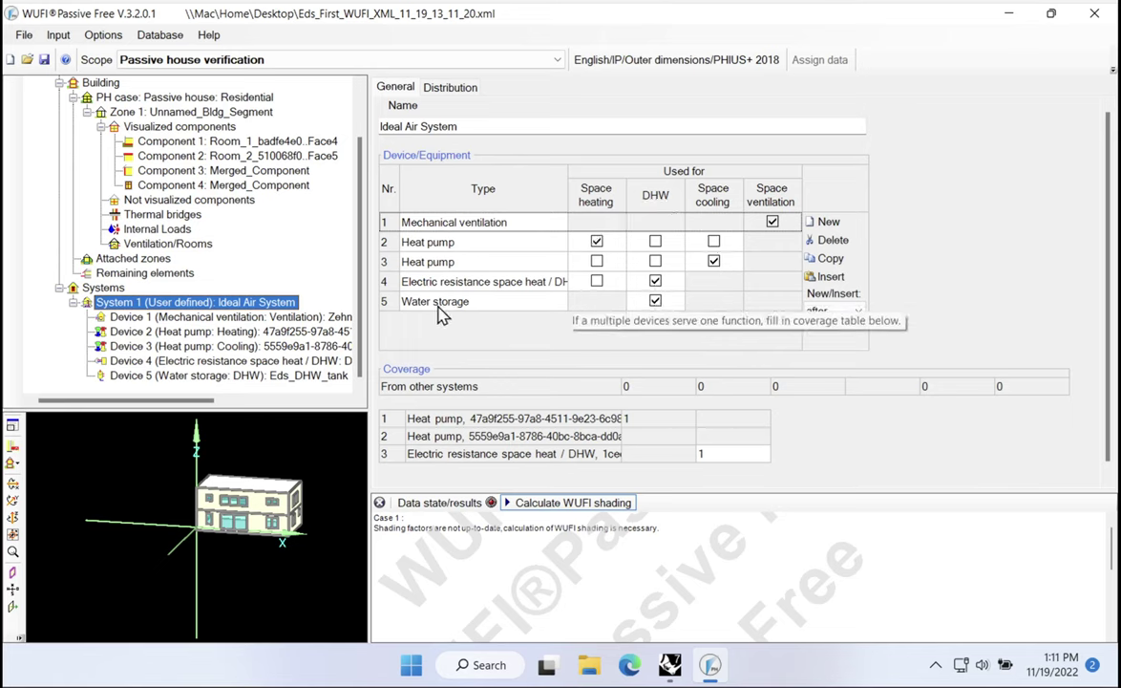
left_click(654, 304)
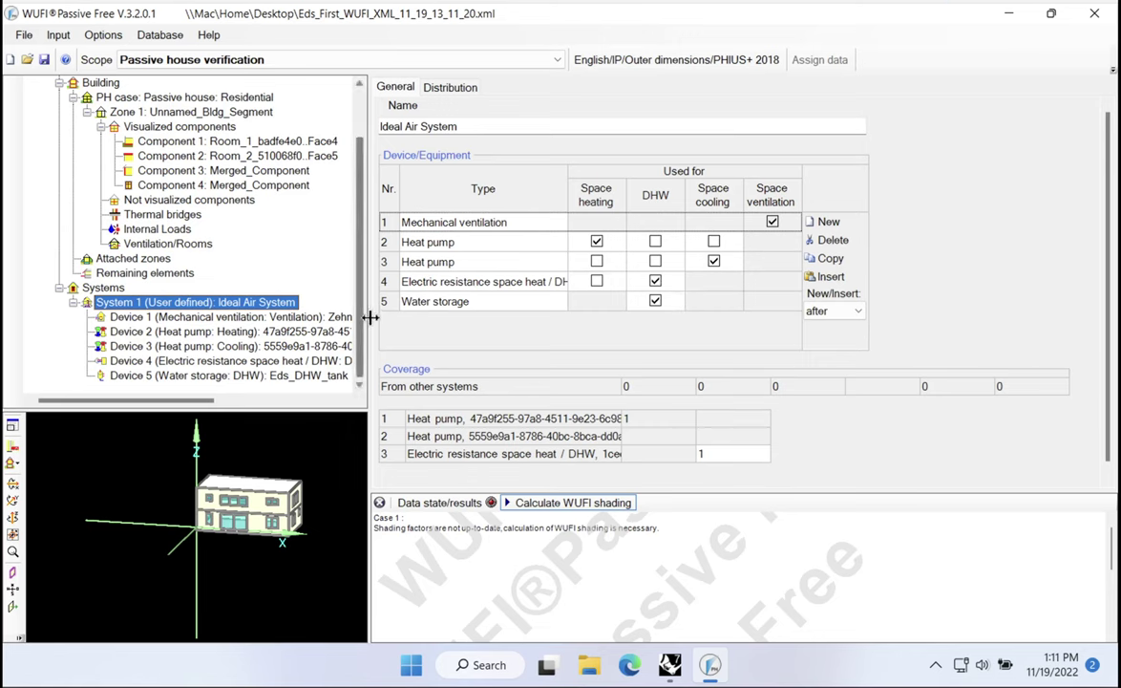
left_click_drag(366, 320, 442, 320)
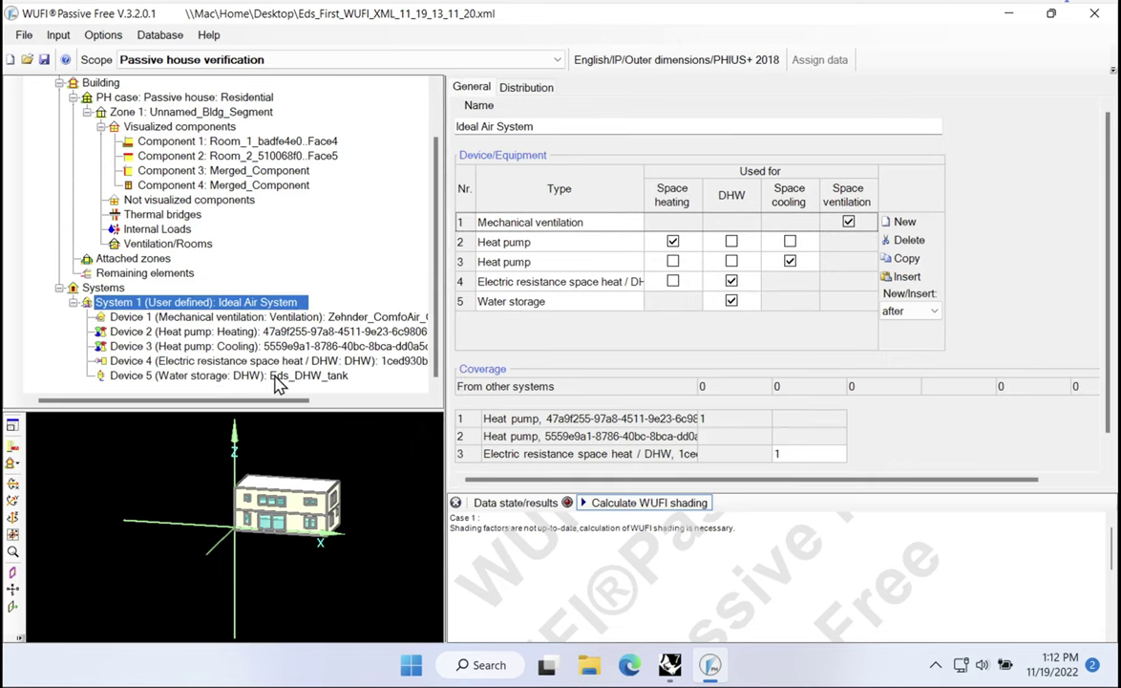
Review the heater and Eds_DHW_tank storage: 79.2519 gal capacity, 7.5818 Btu/hr F losses
left_click(292, 365)
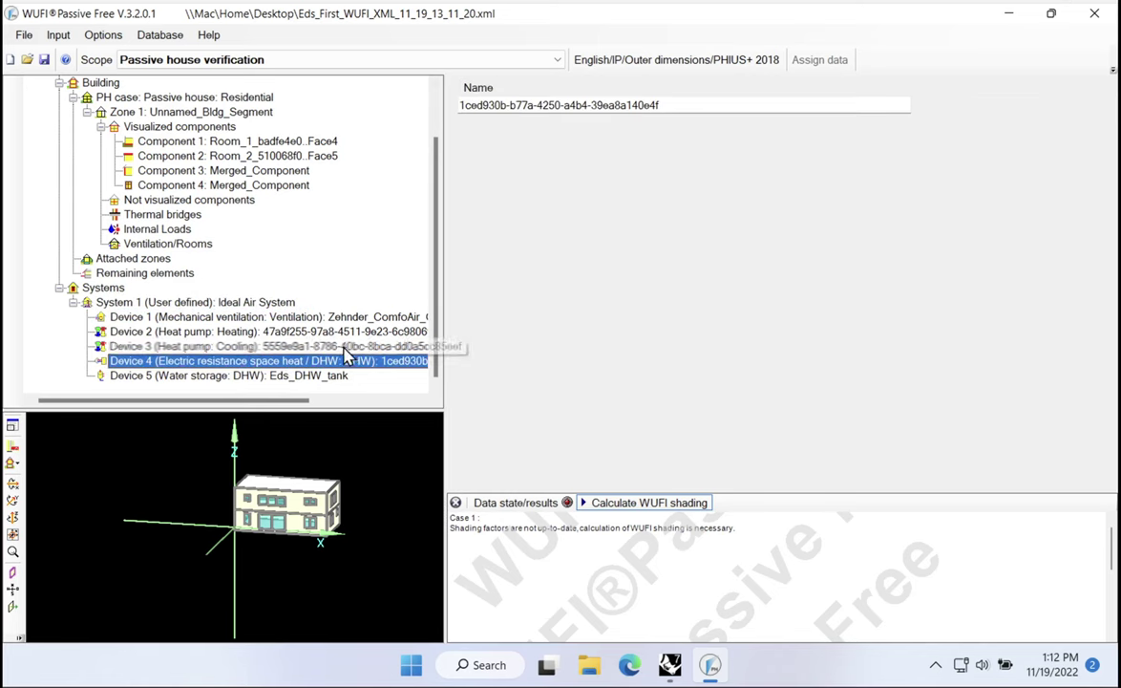
left_click(308, 378)
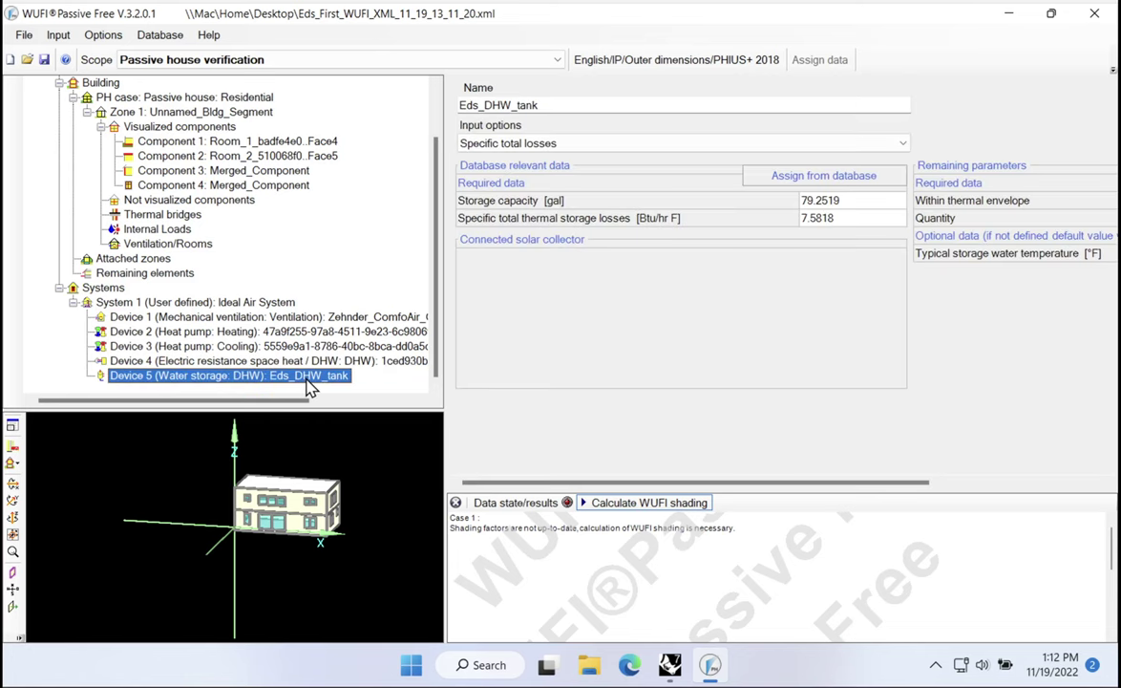
mouse_move(501, 487)
left_mouse_down()
mouse_move(538, 485)
mouse_move(516, 490)
left_mouse_up()
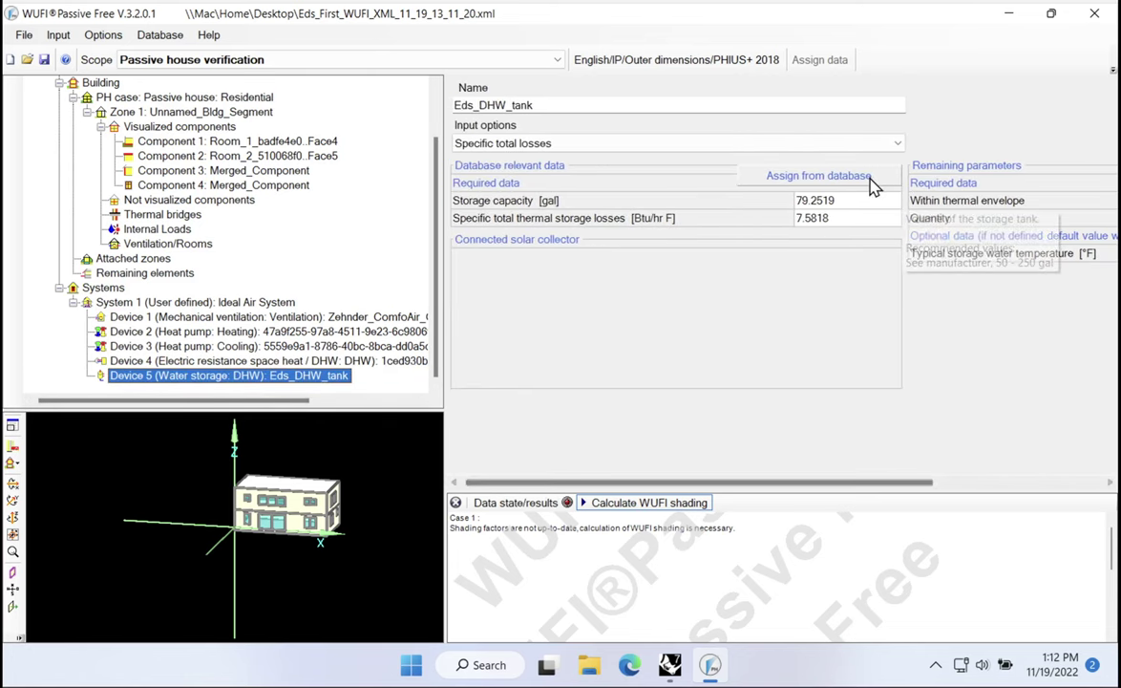
left_click(818, 202)
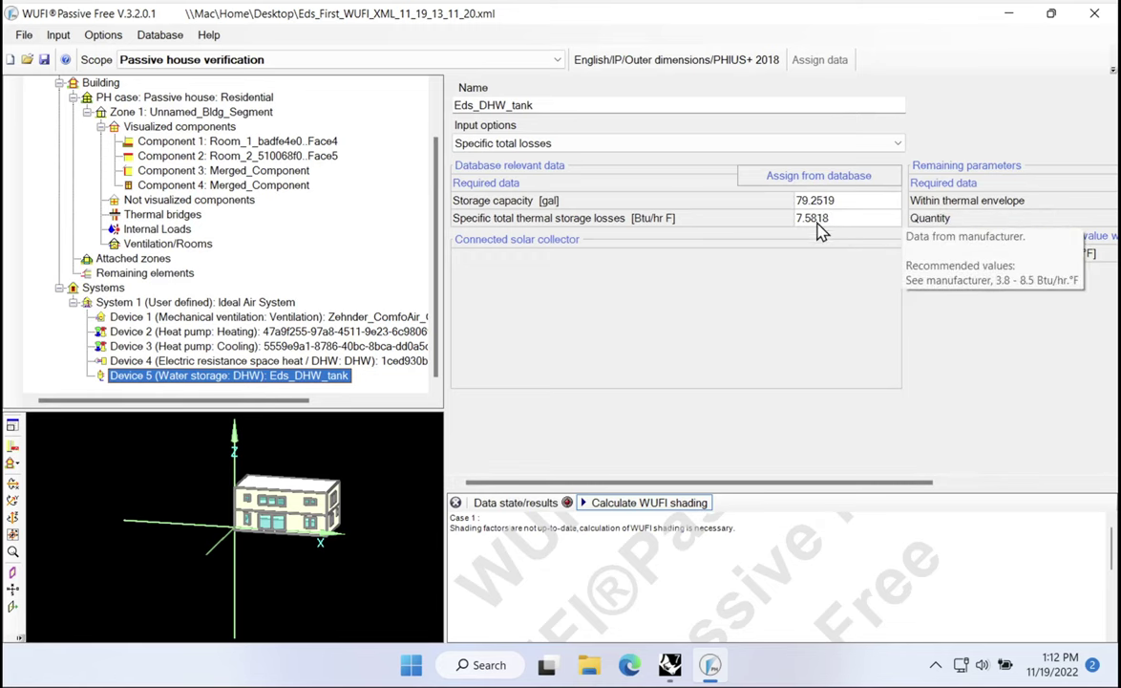
left_click_drag(741, 484, 928, 482)
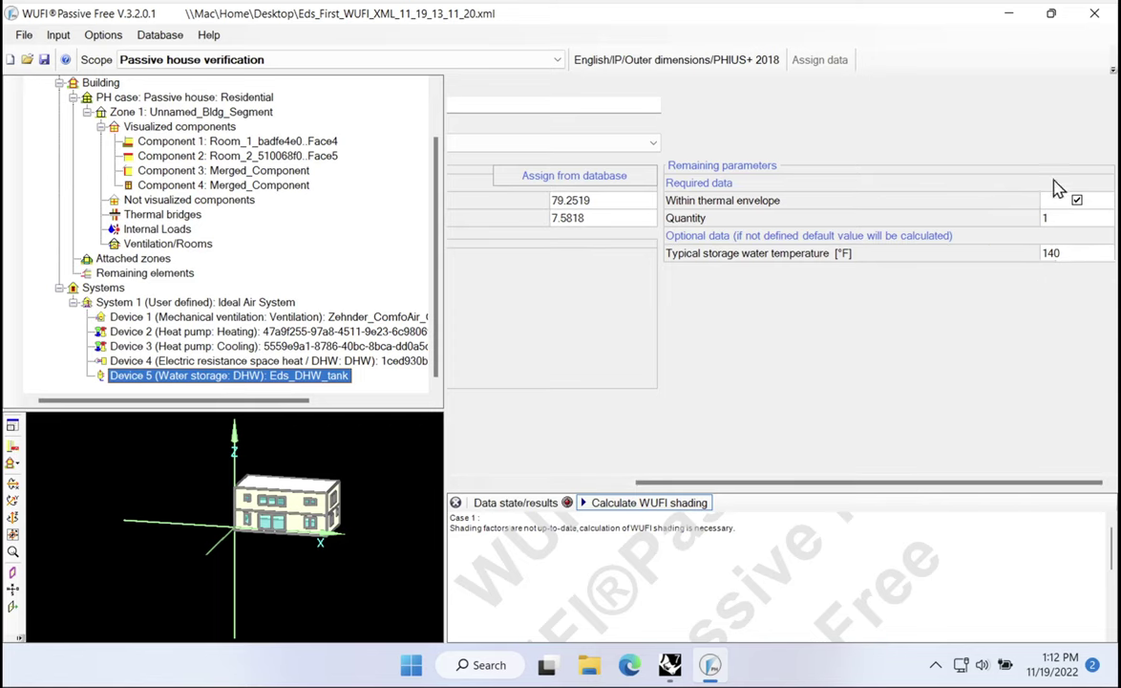
left_click_drag(864, 487, 650, 492)
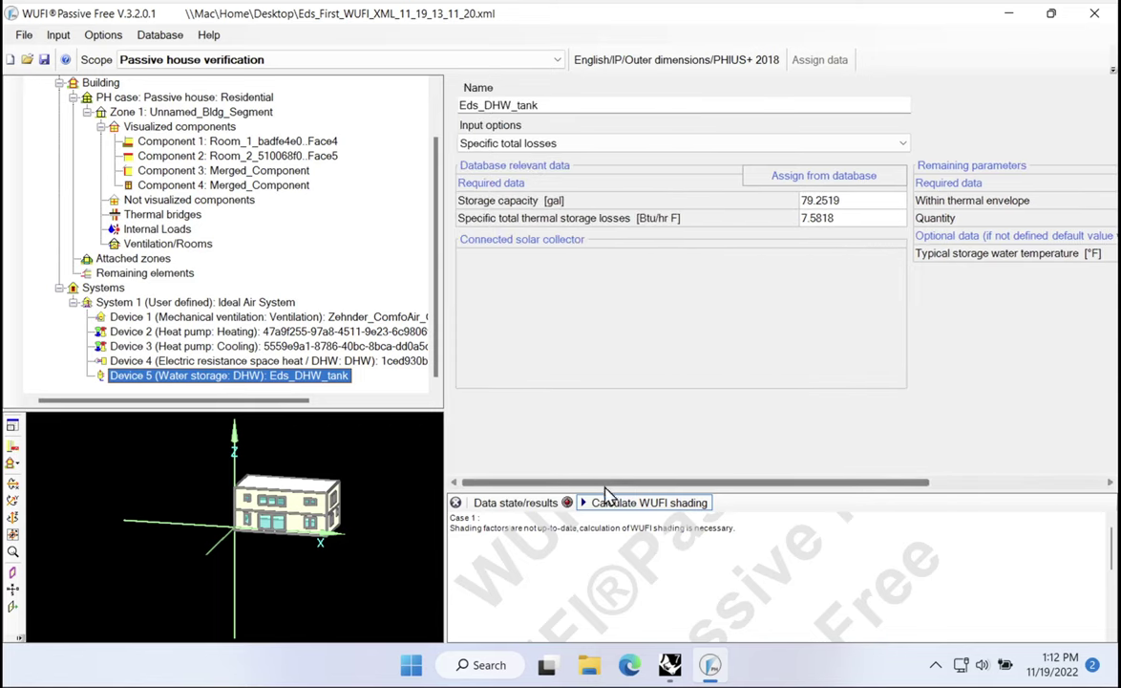
left_click_drag(505, 494, 509, 413)
Run the WUFI shading calculation, yielding 23.8 kBtu/ft²yr heating demand and 27.12 site energy
left_click(632, 426)
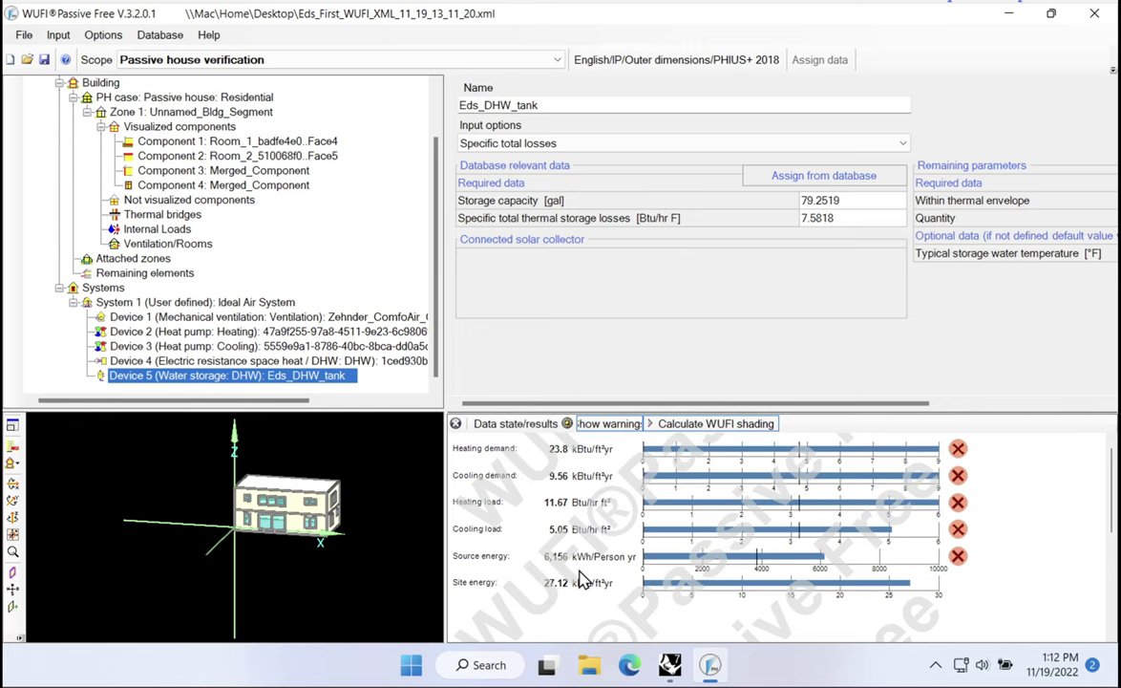
Switch back to the Grasshopper definition showing the EXPORT TO WUFI-XML group
left_click(670, 665)
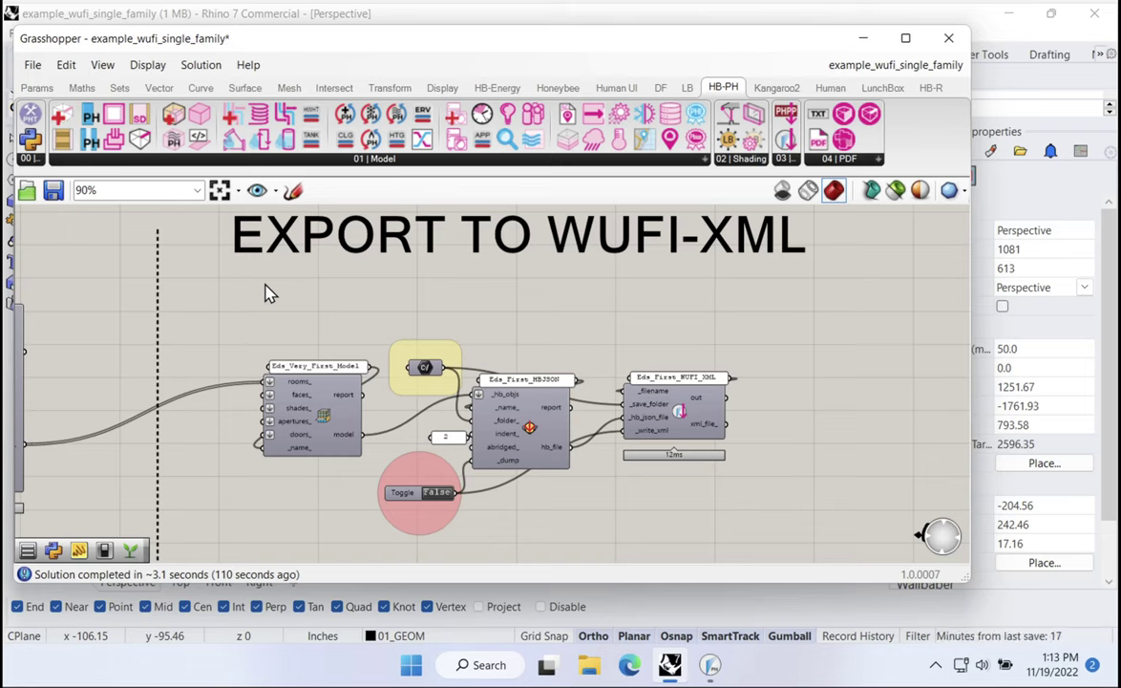
Bring the WUFI Passive Free window with the Eds_DHW_tank data back to the front
mouse_move(709, 664)
left_click(652, 612)
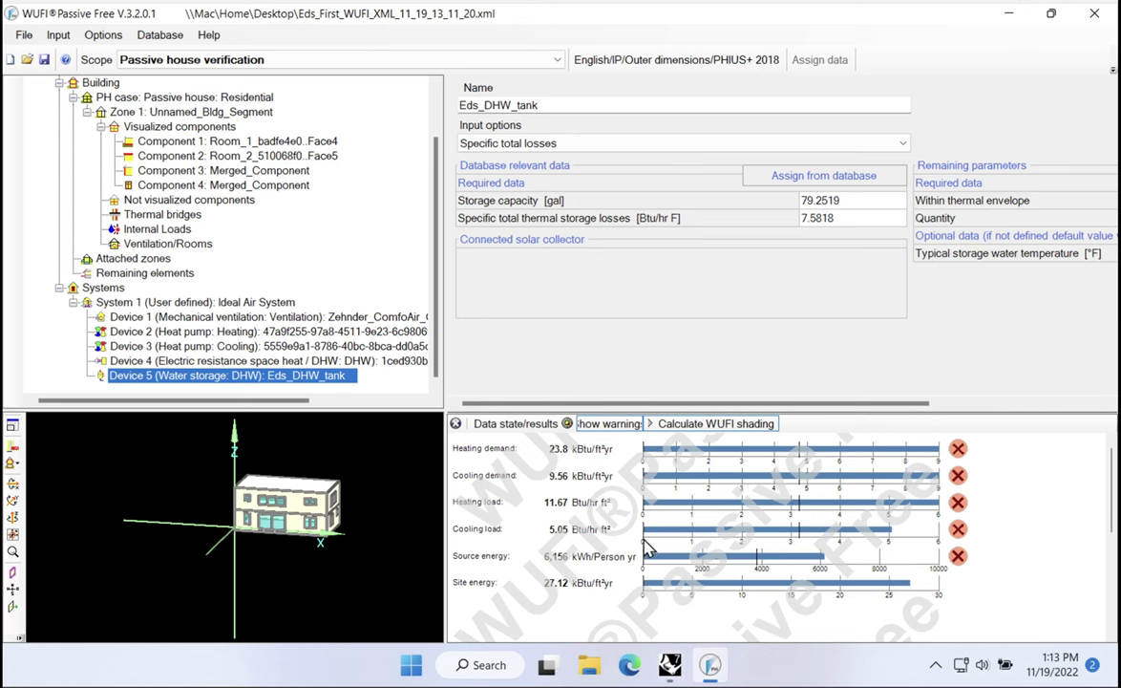